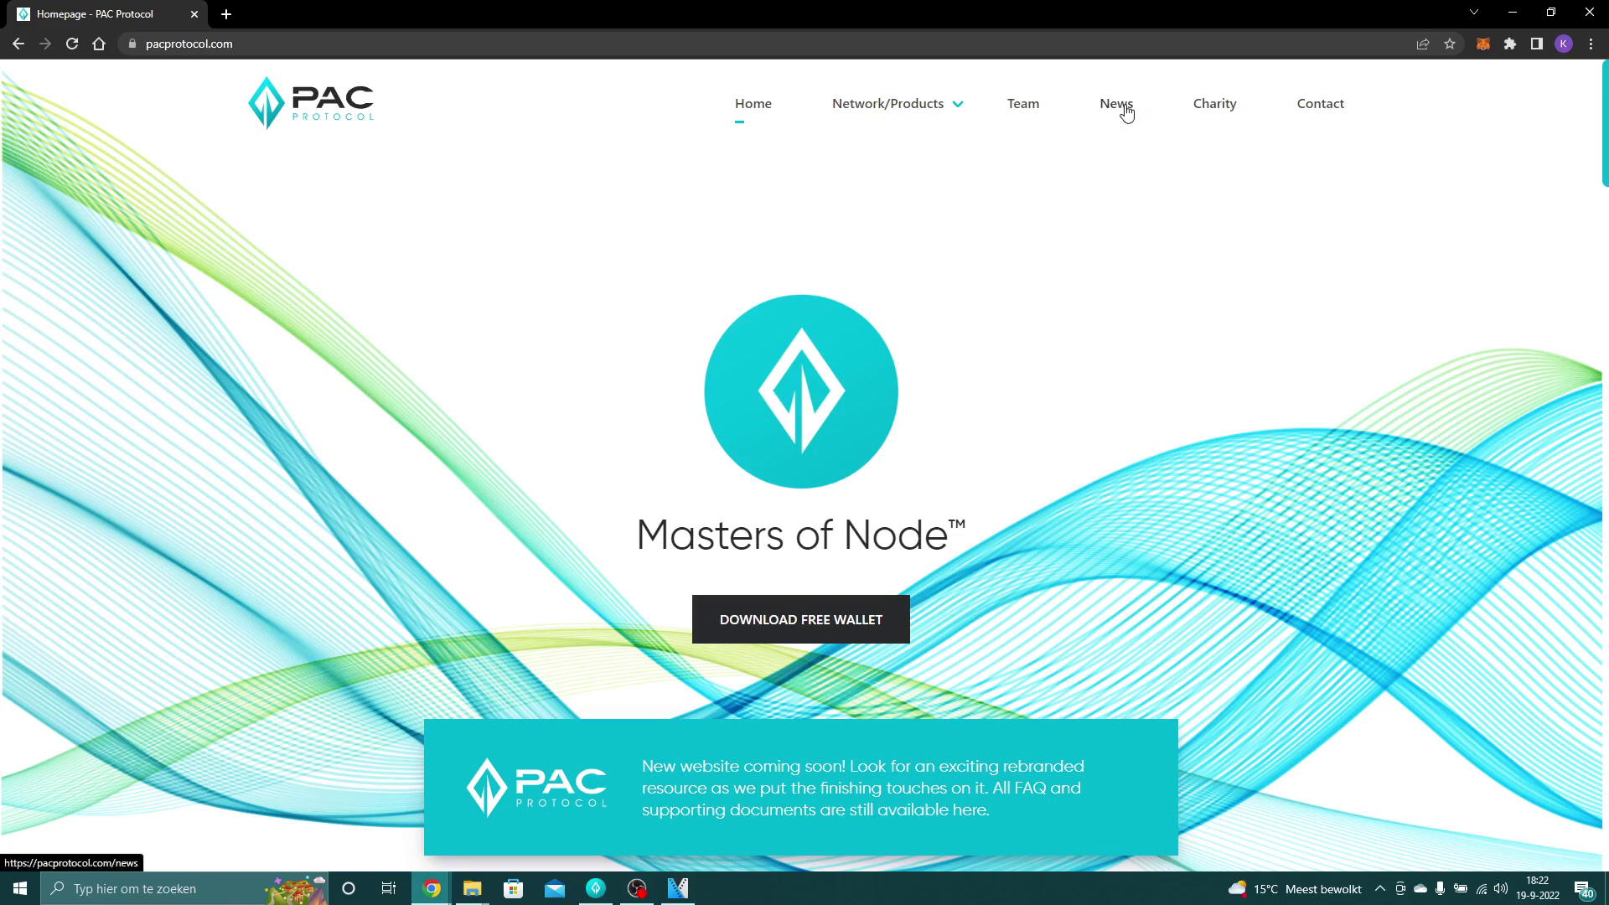
From News, open the network upgrade proposal article and copy its yanSAFE YES gobject vote-many command
left_click(1126, 113)
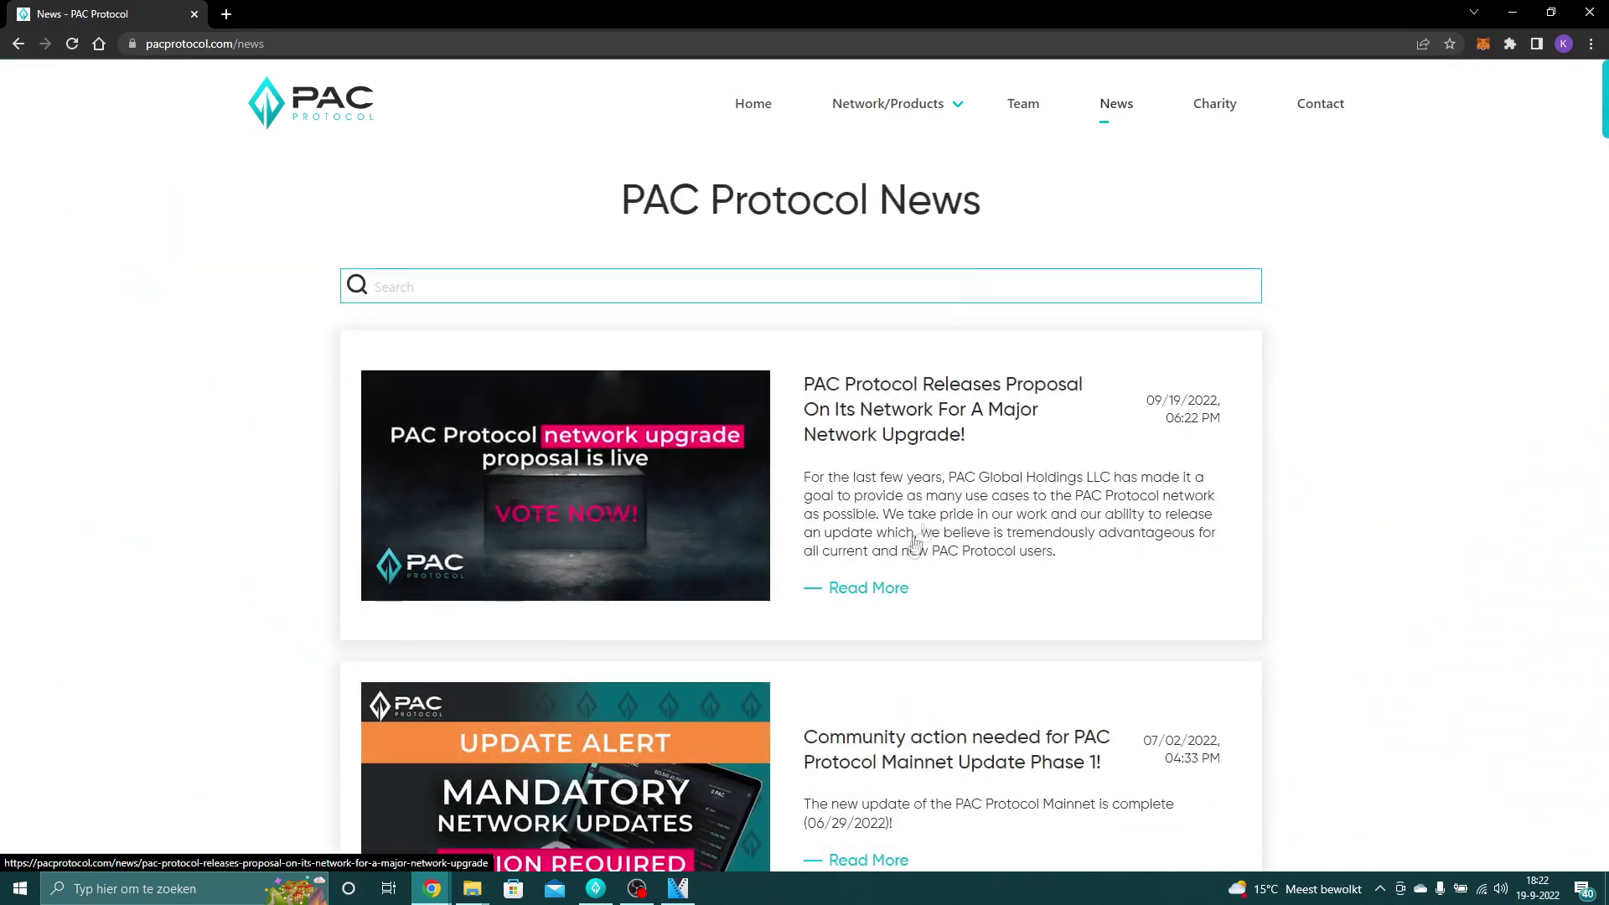
left_click(845, 590)
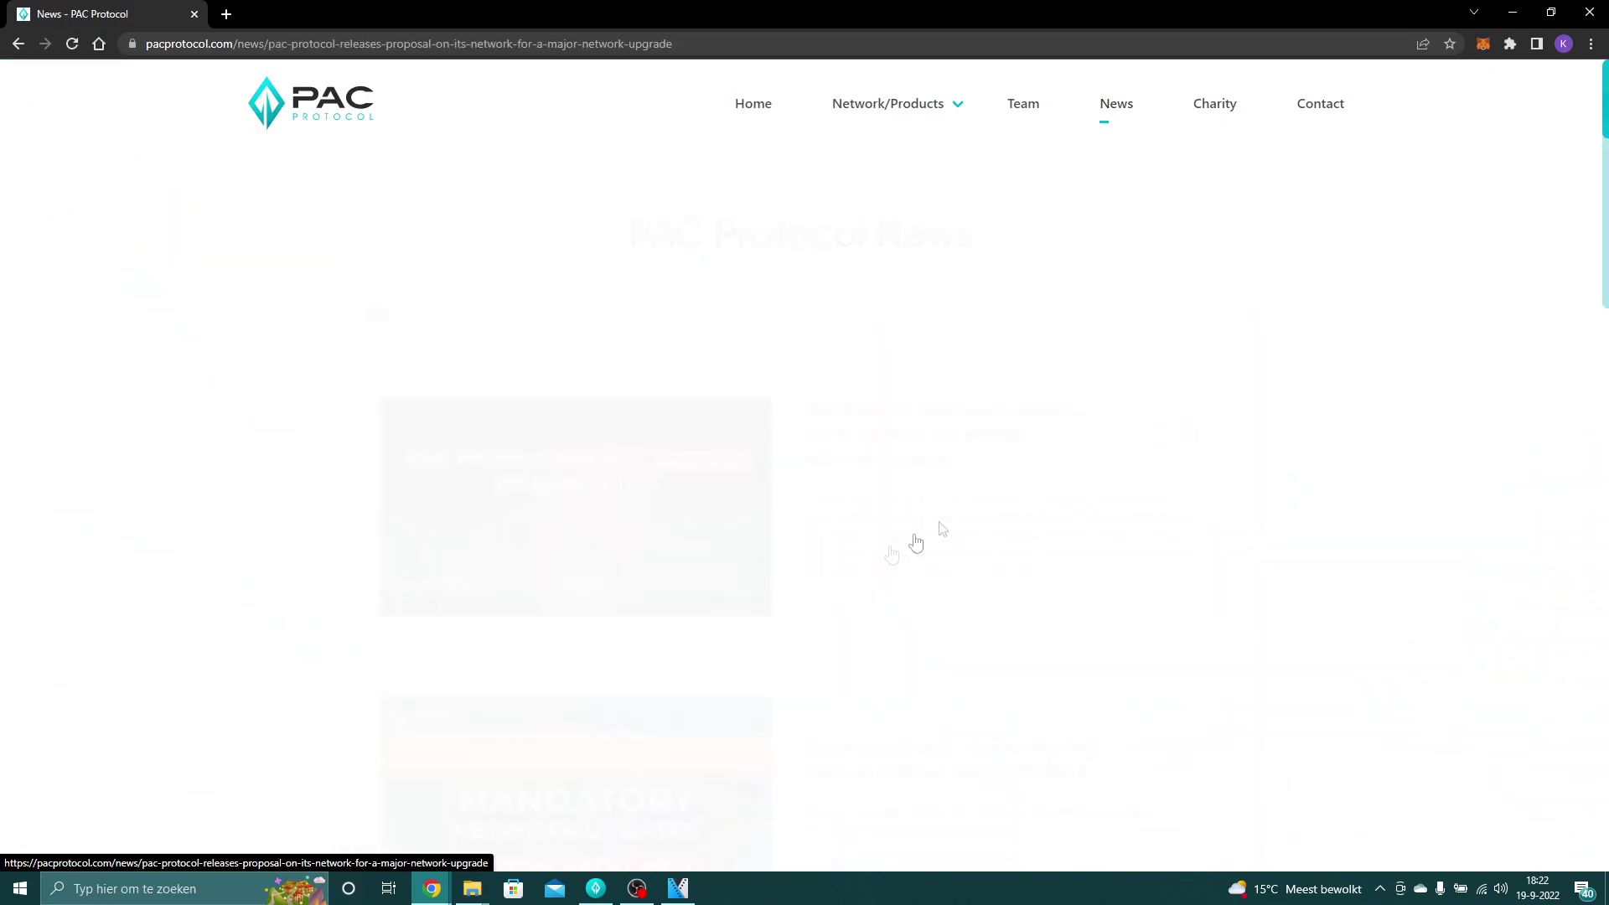
scroll(1184, 390, "down", 6)
scroll(1238, 361, "down", 9)
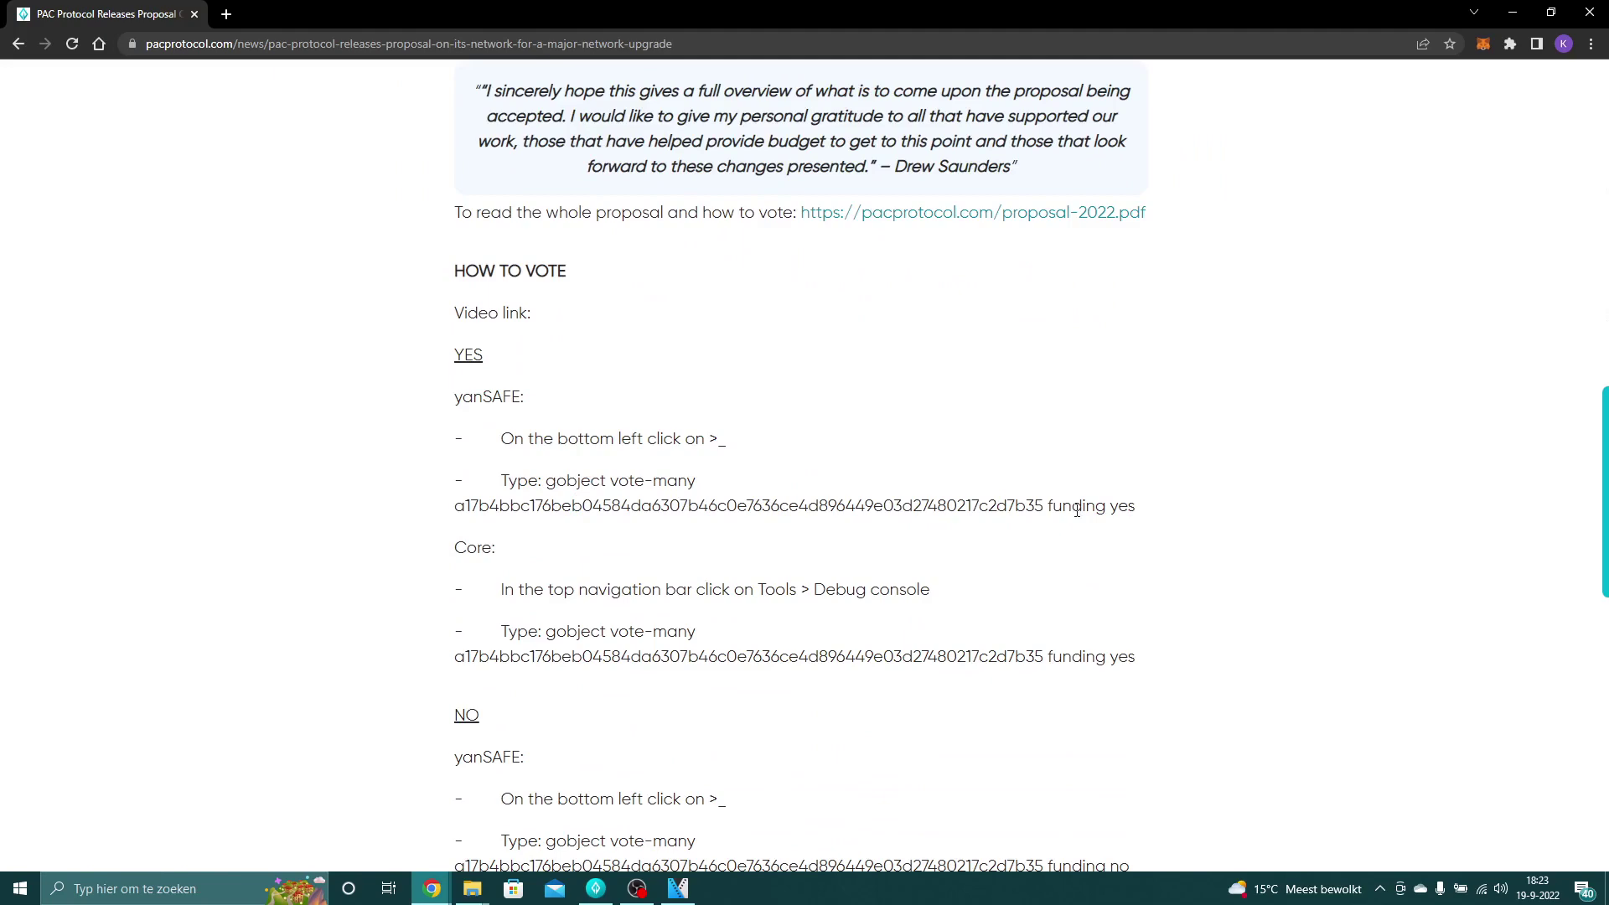
scroll(592, 471, "down", 2)
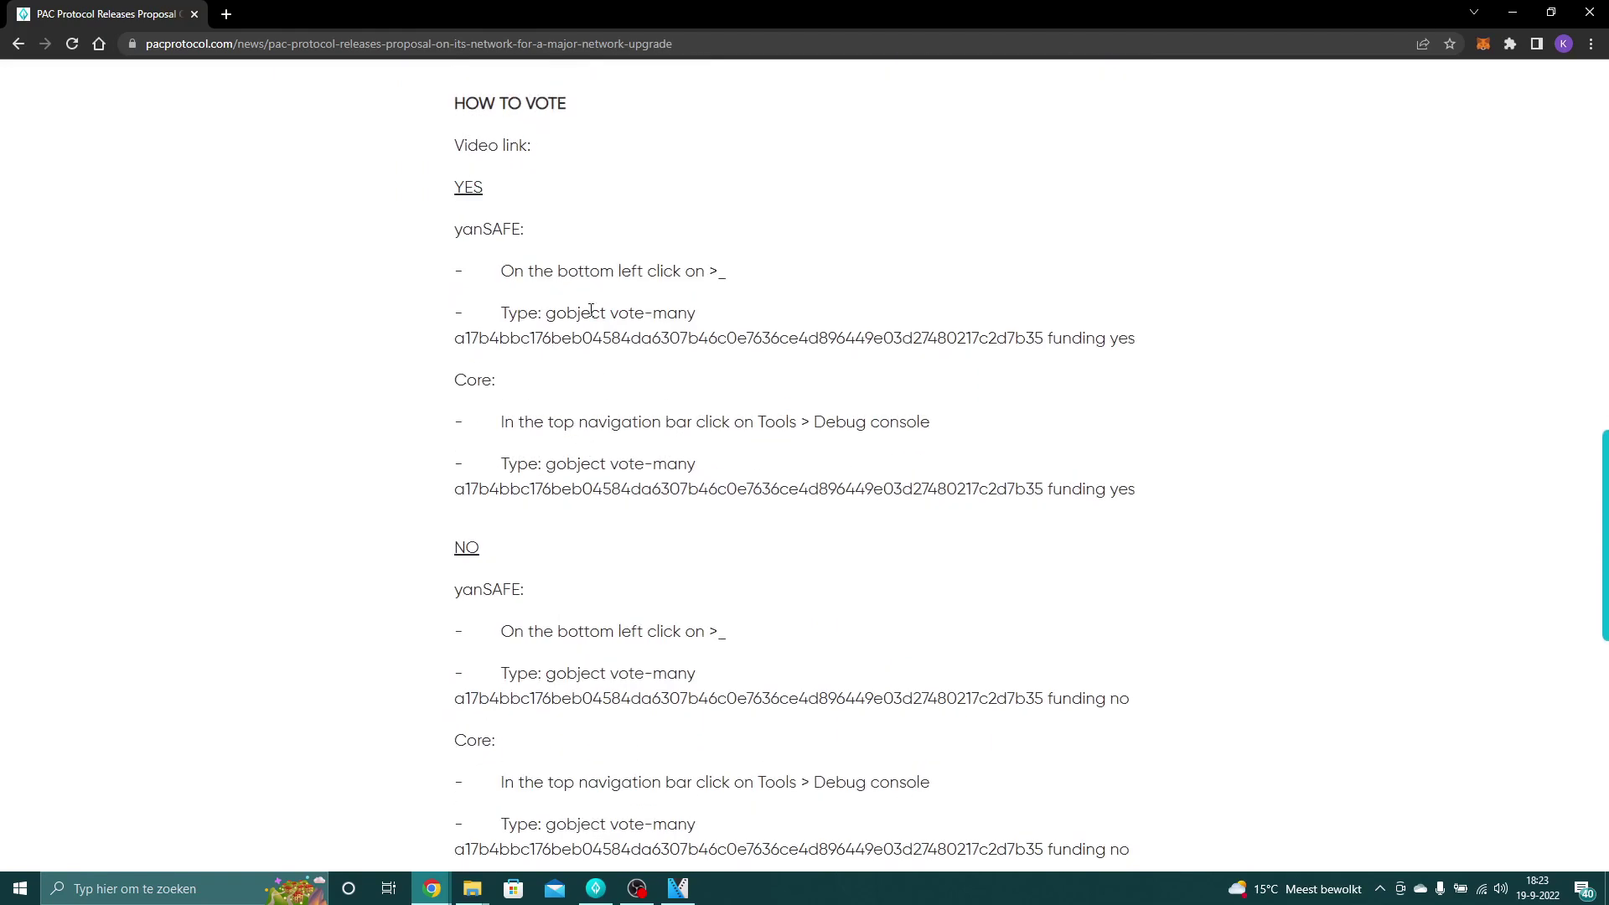
left_click_drag(545, 312, 1131, 354)
key("ctrl+c")
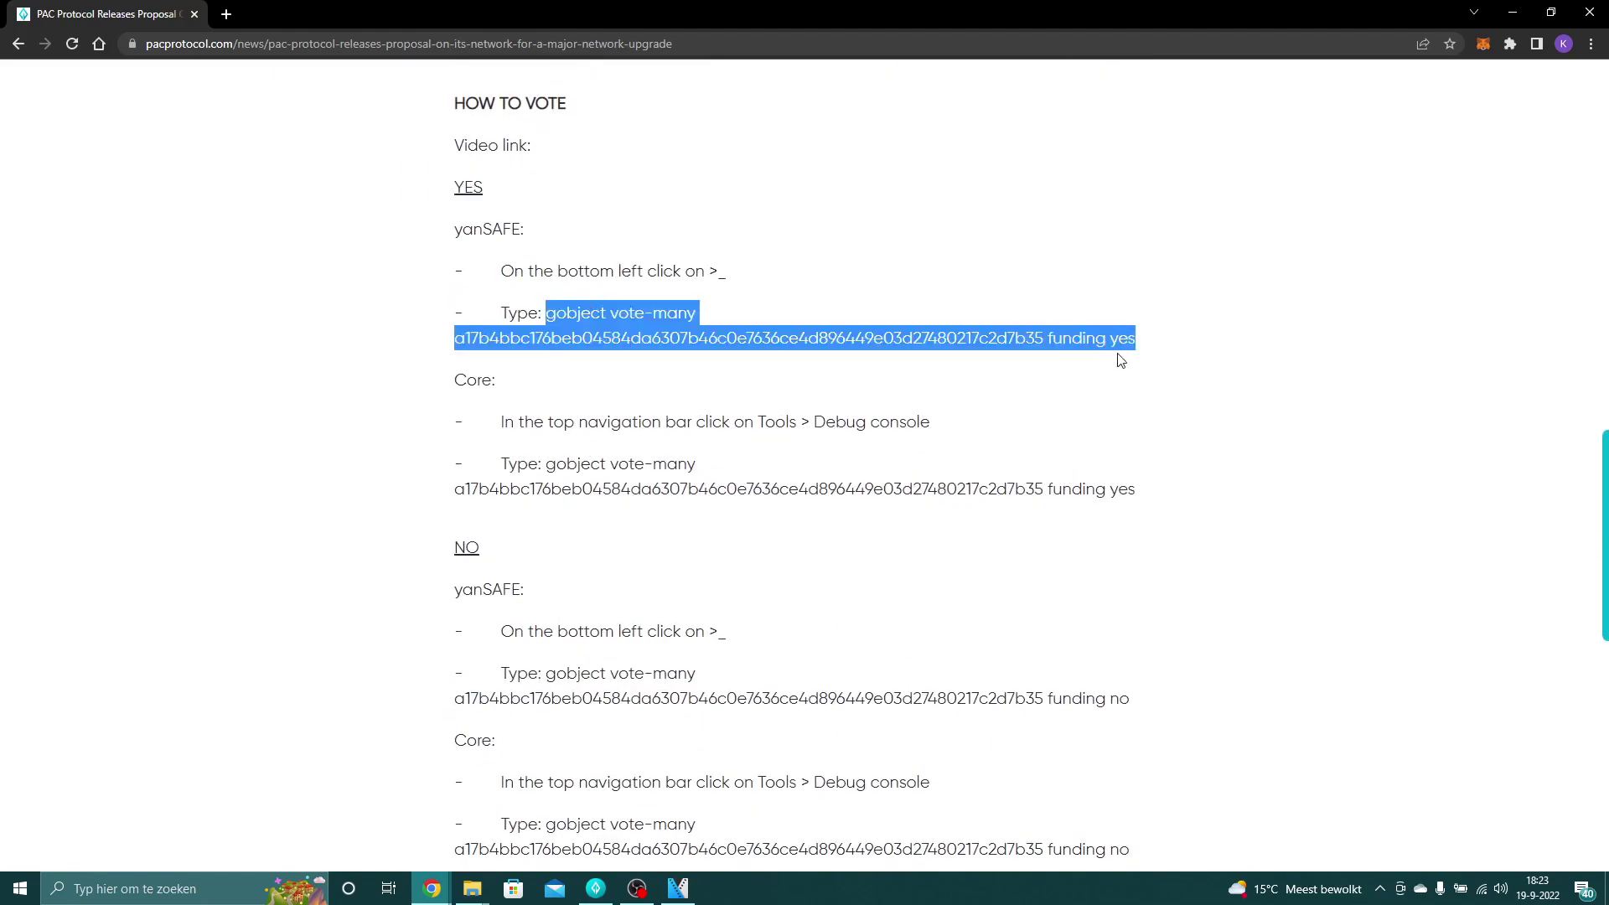
left_click(1043, 303)
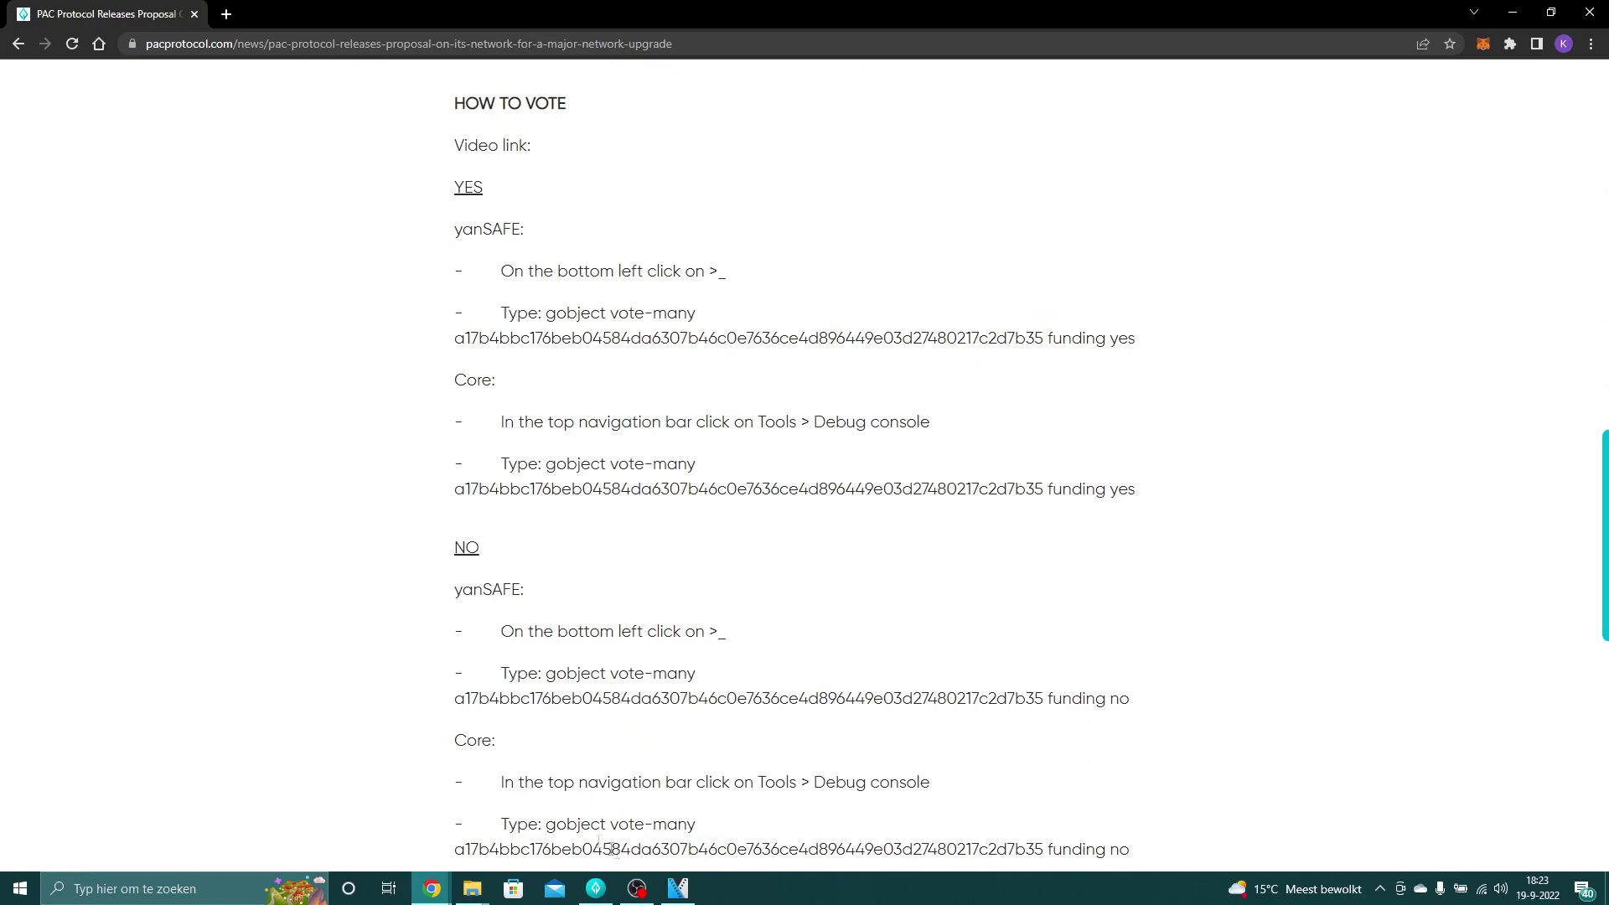
Paste the gobject vote-many funding yes command into the yanSAFE console input
left_click(606, 887)
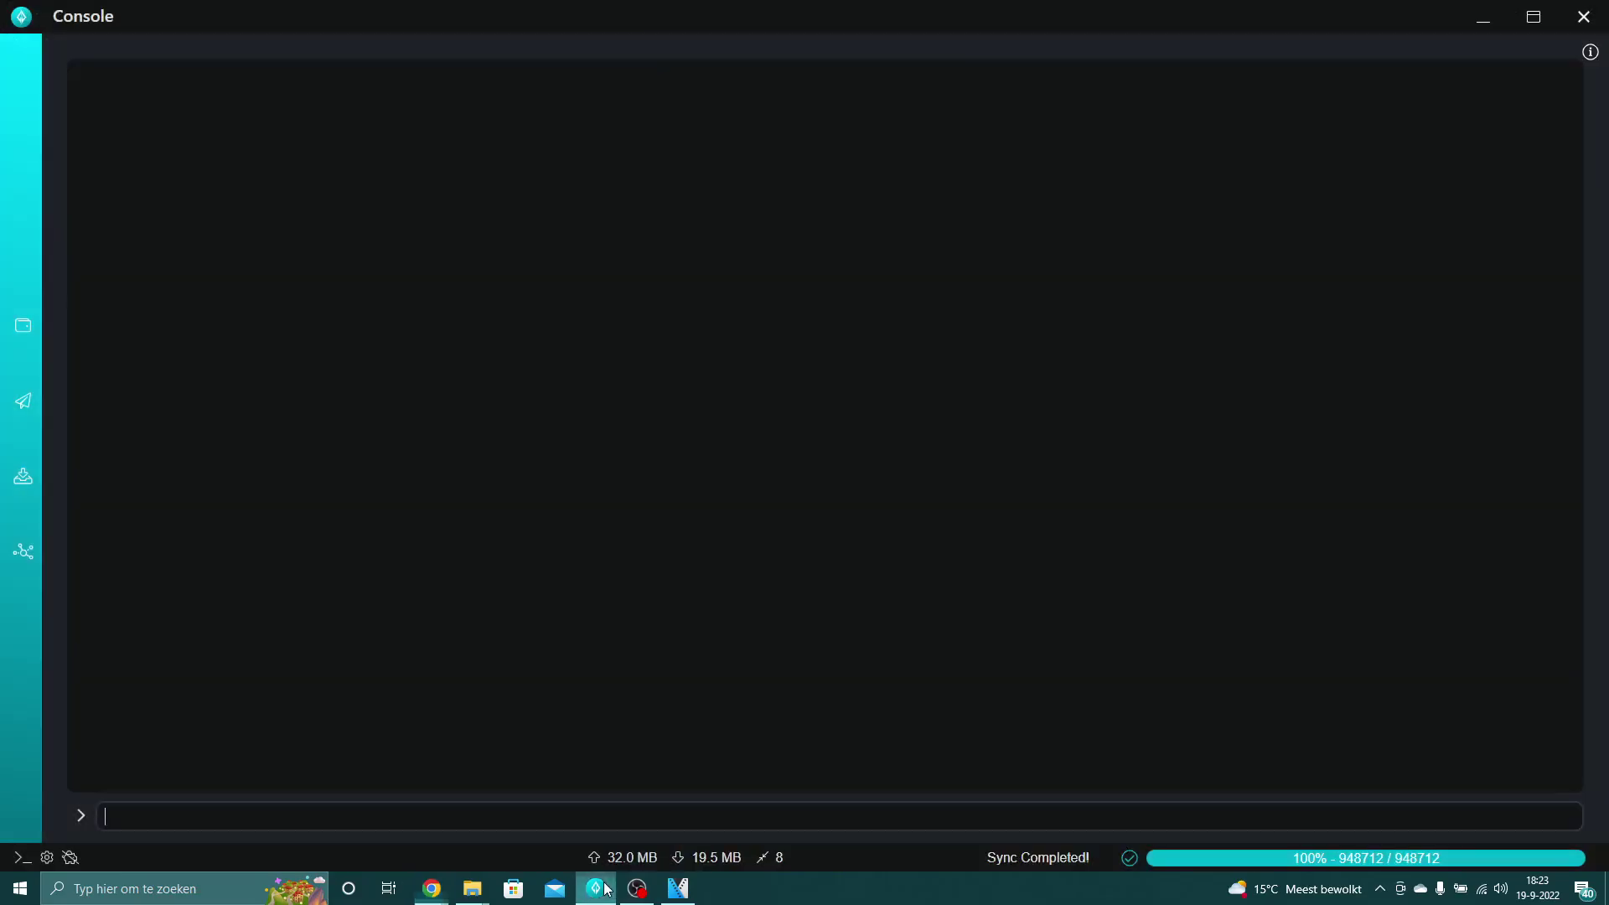
left_click(593, 815)
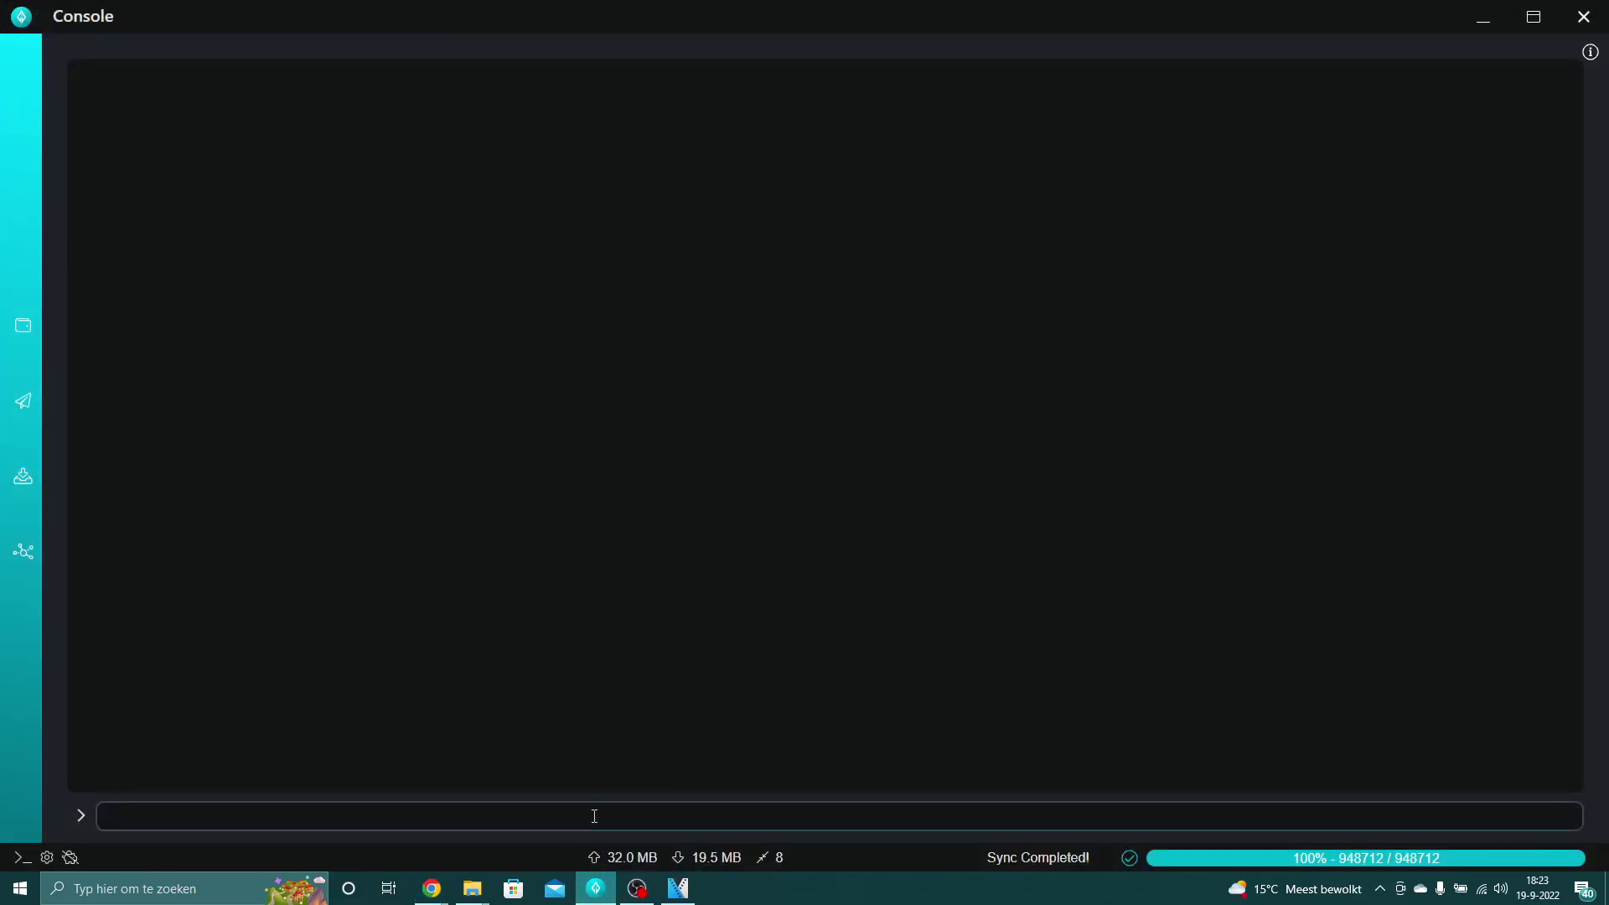
key("ctrl+v")
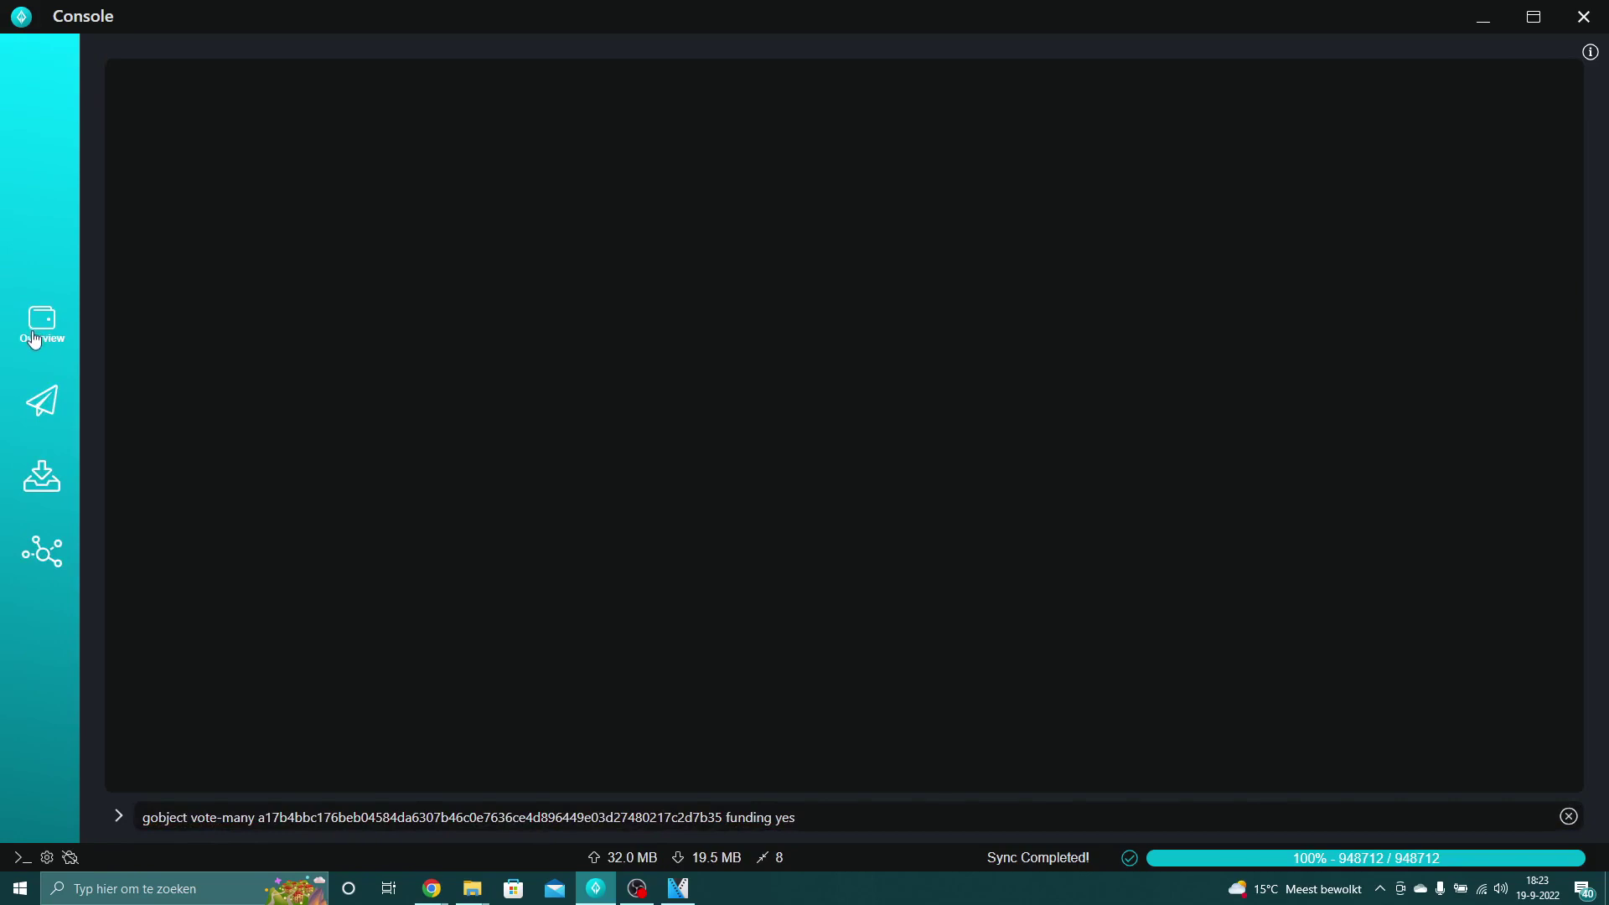
Check the overview and masternode pages, then paste the vote command into the console again
left_click(62, 321)
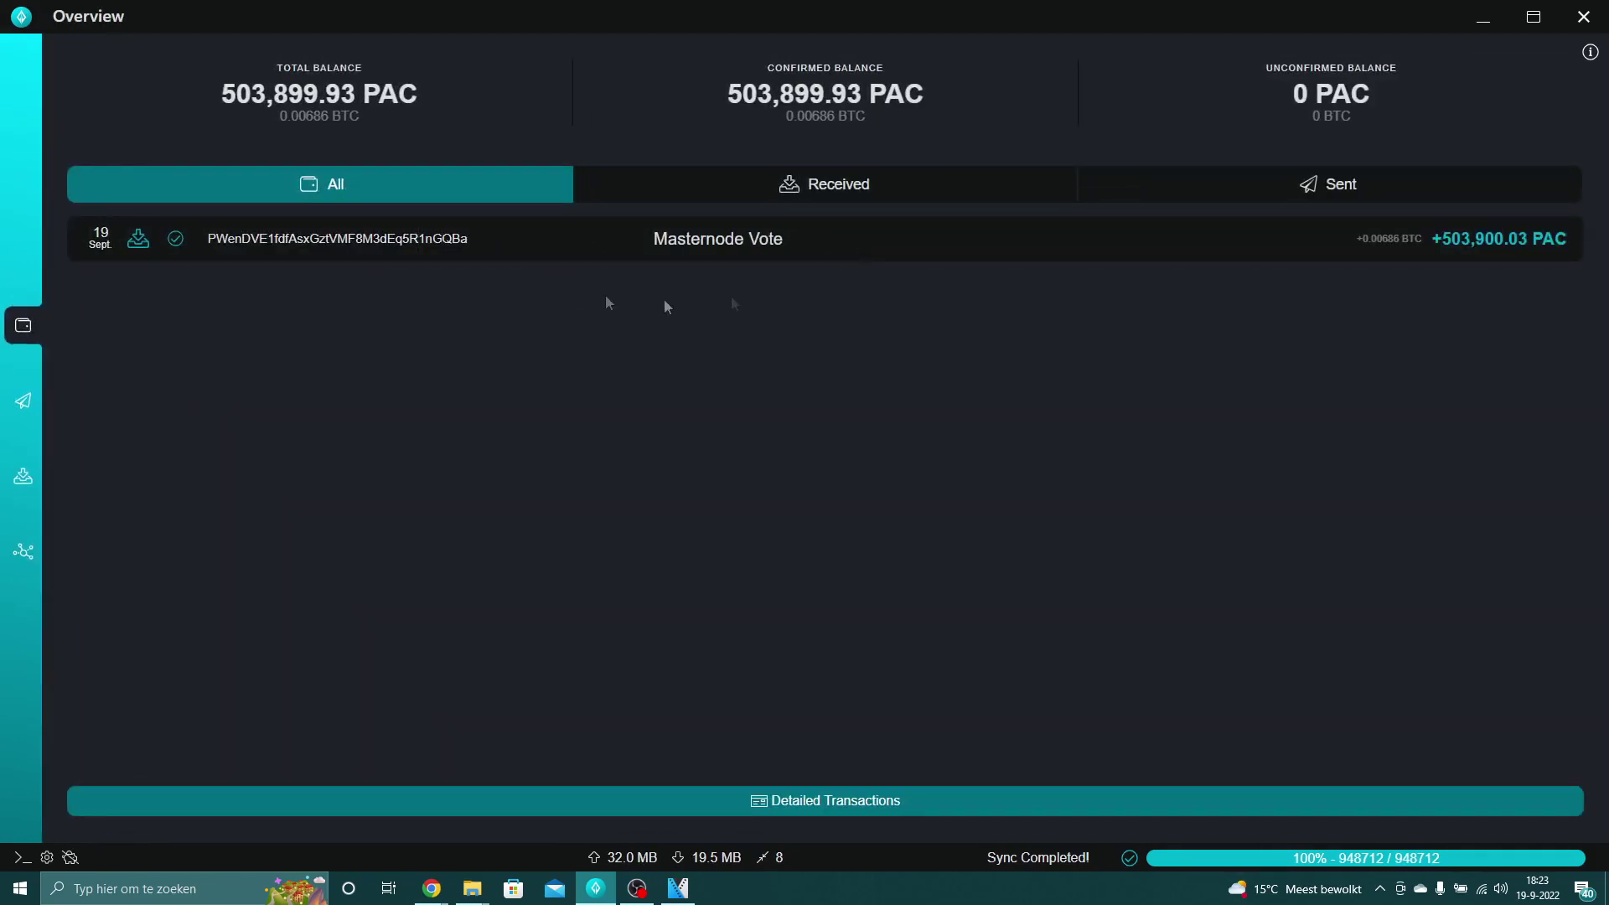
left_click(38, 552)
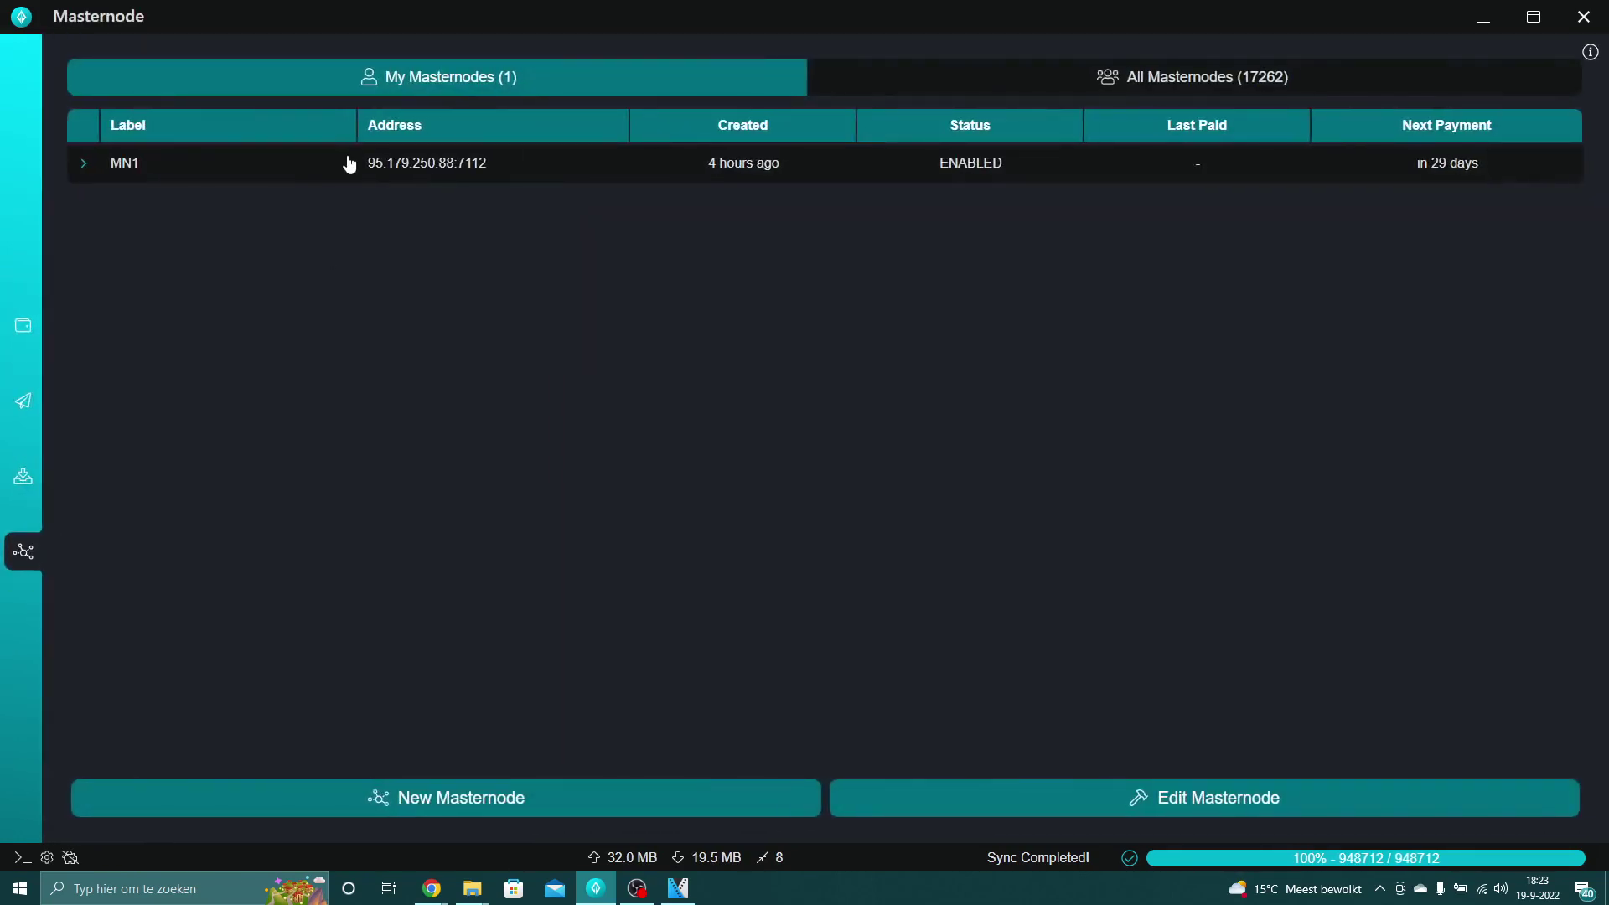
left_click(25, 326)
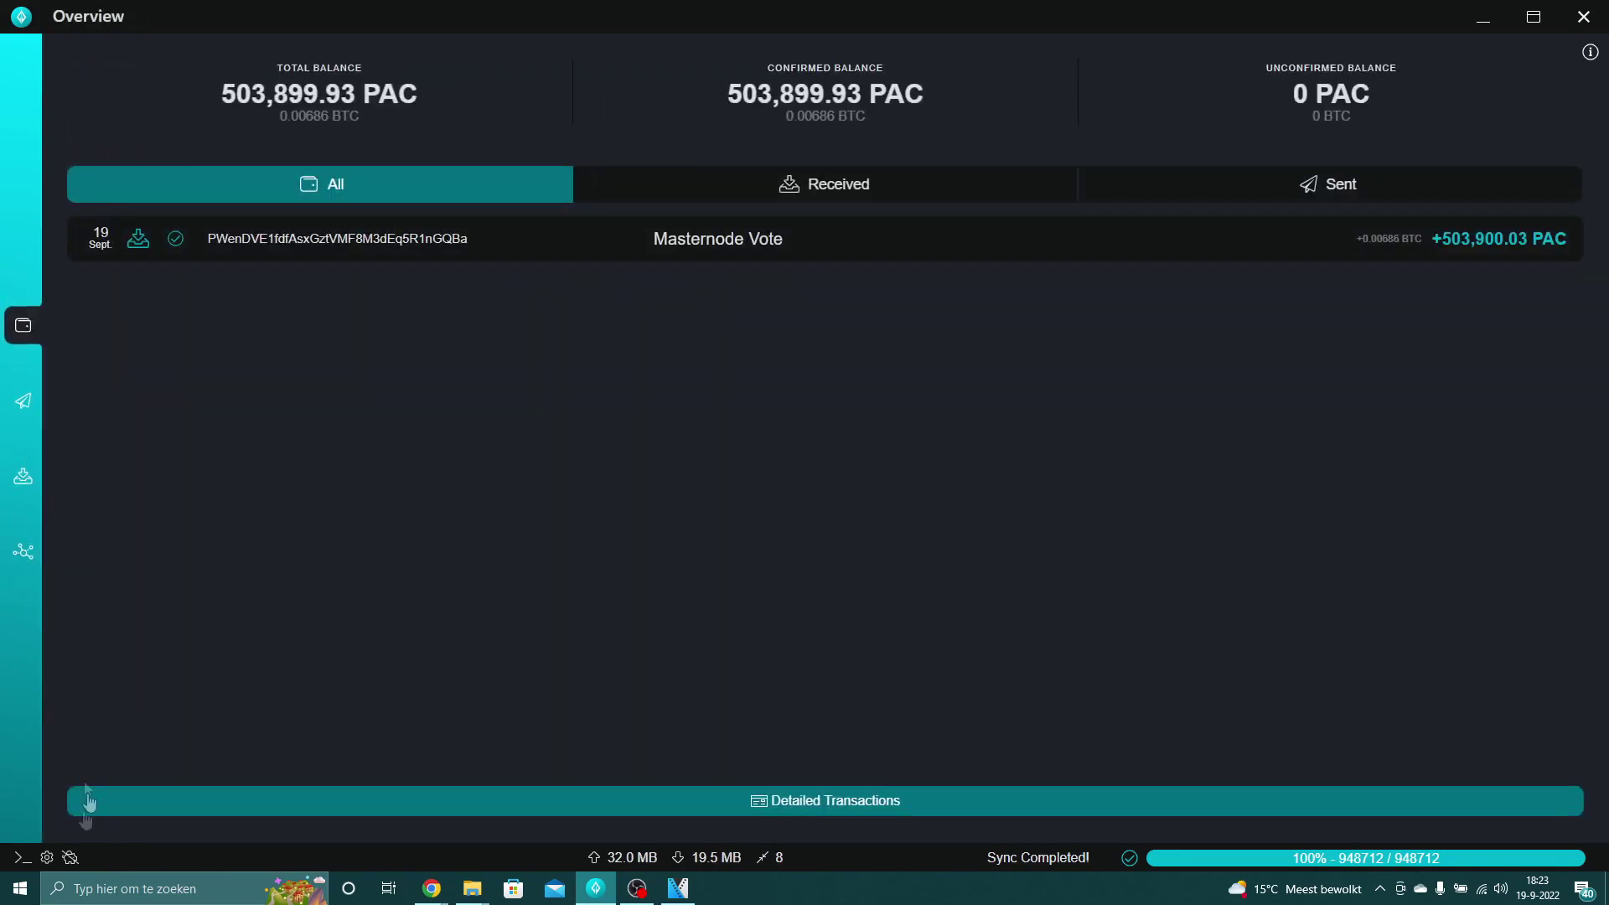
left_click(19, 858)
left_click(126, 817)
type("gobject vote-many a17b4bbc176beb04584da6307b46c0e7636ce4d896449e03d27480217c2d7b35 funding yes")
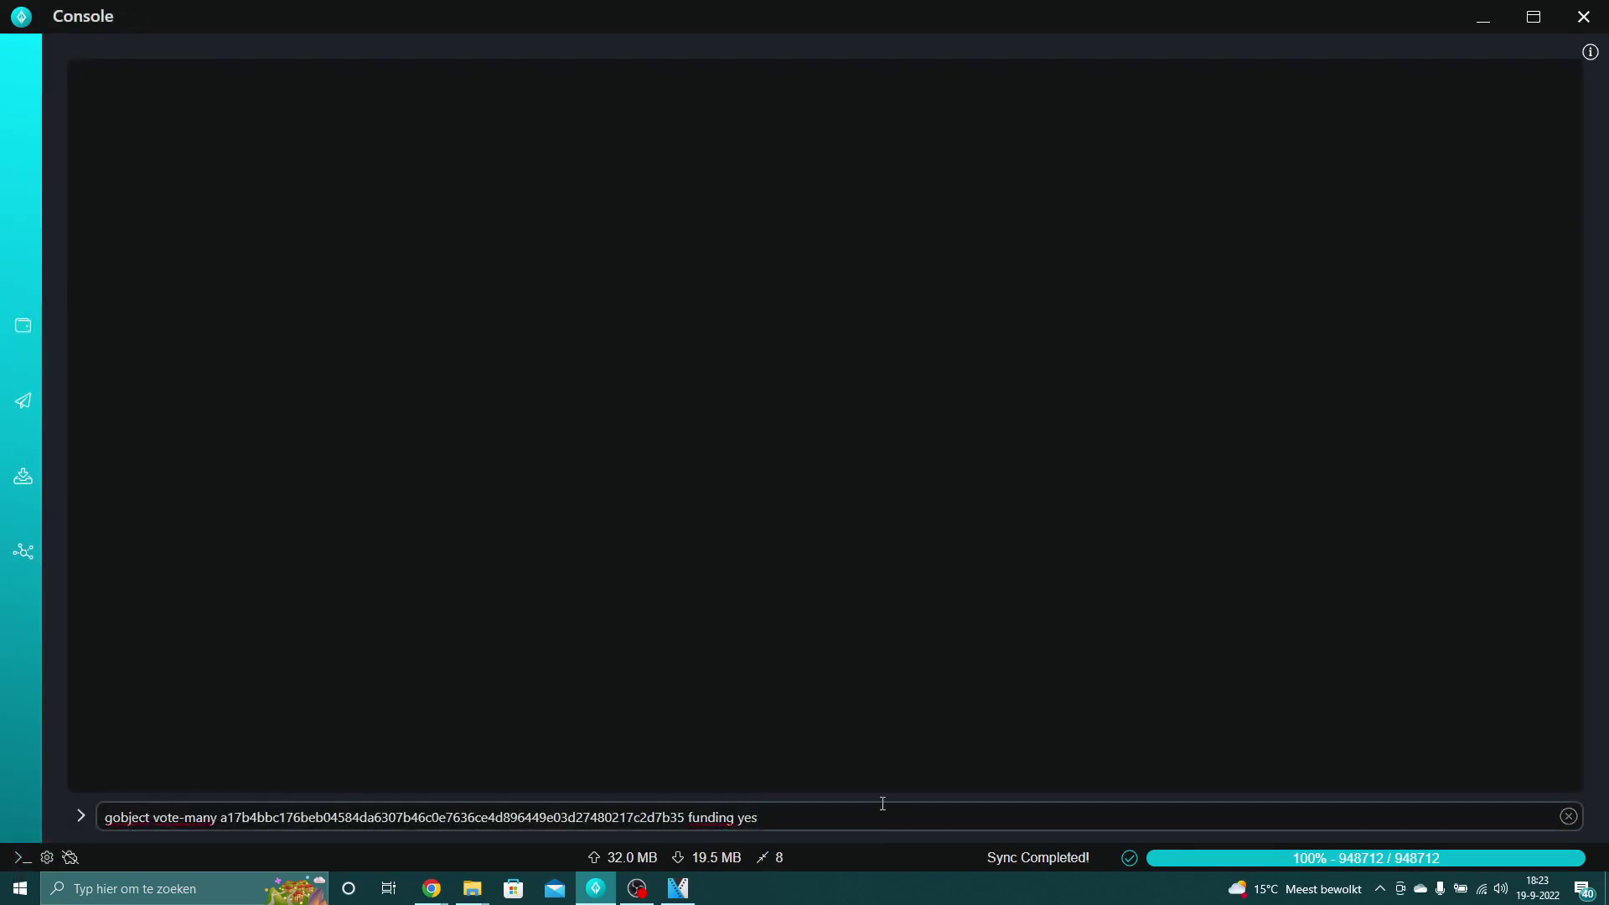
Run the vote-many yes command, which reports 1 successful vote and 0 failures
key("Return")
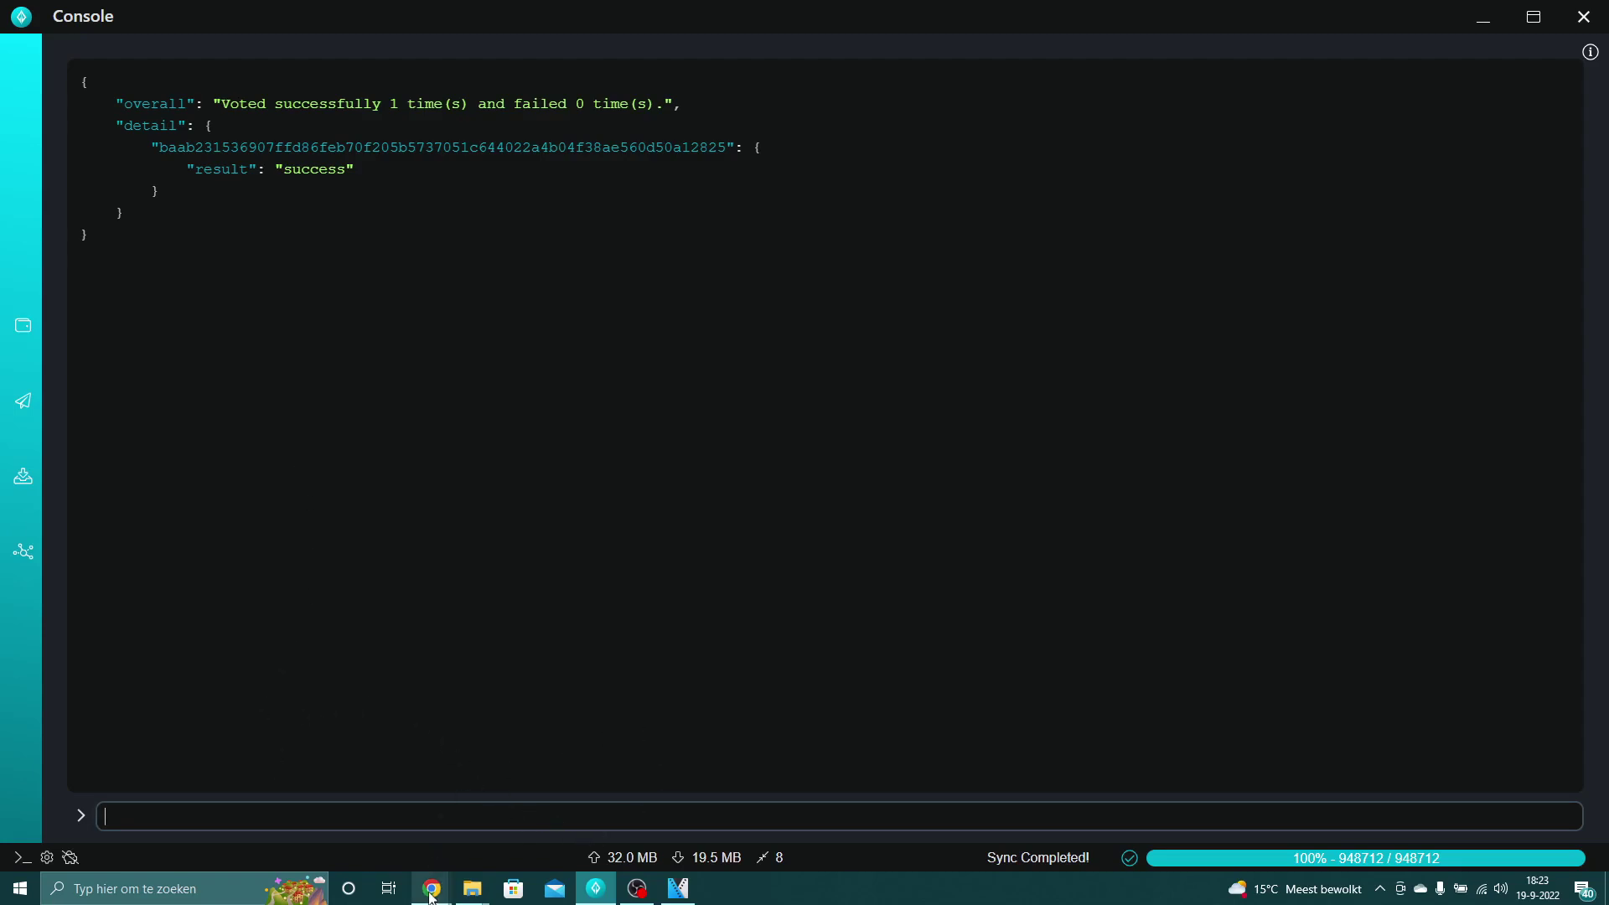
mouse_move(432, 895)
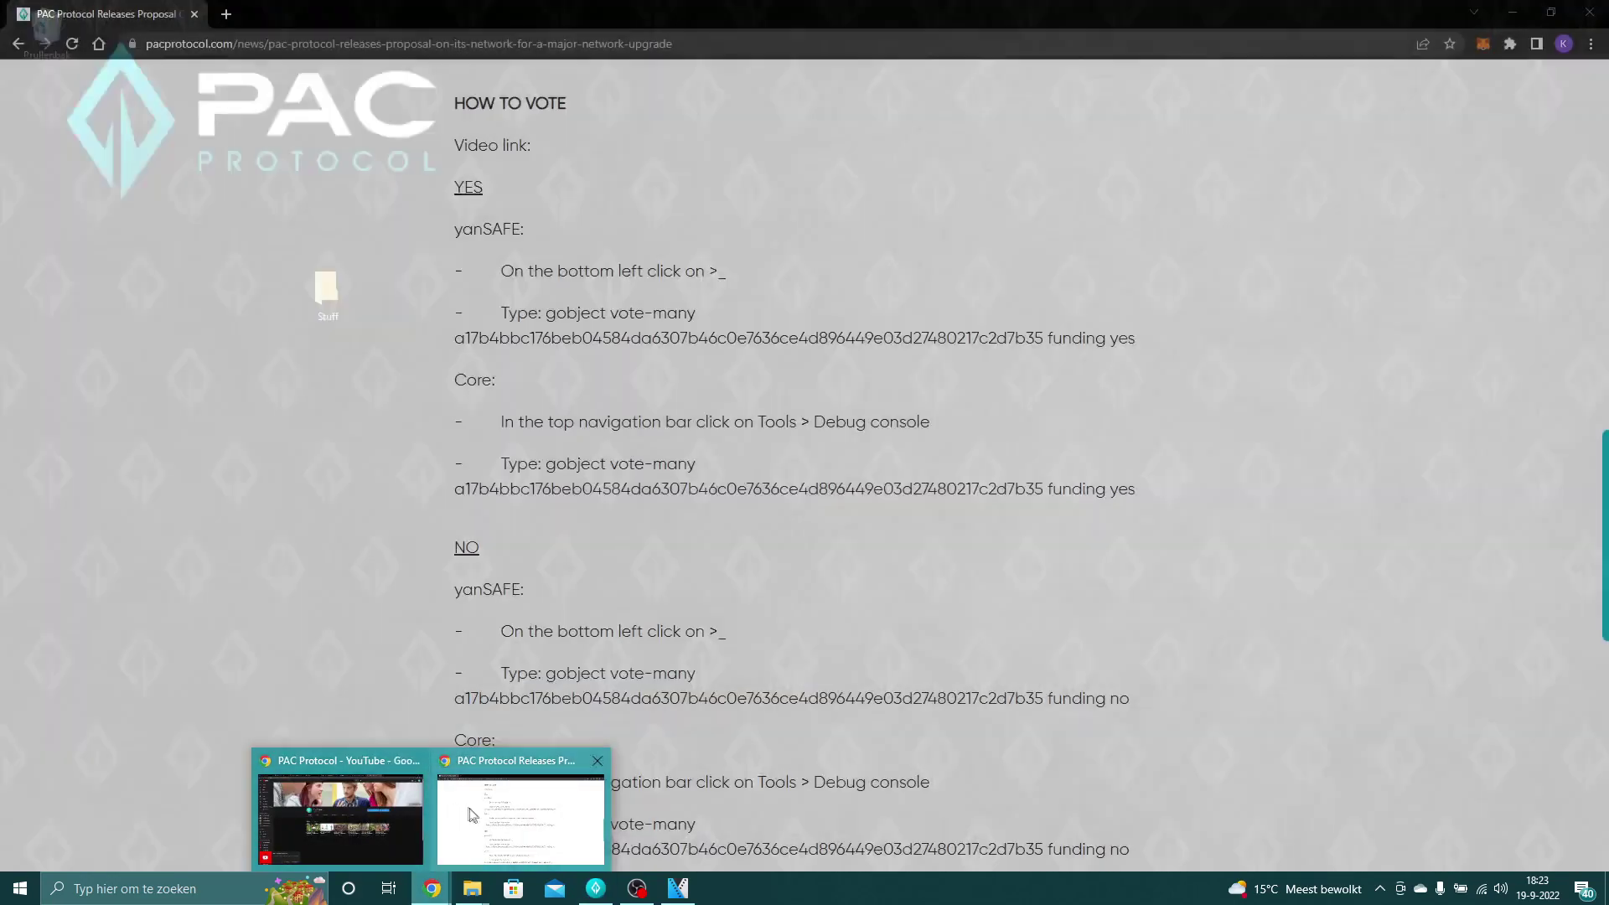
left_click(476, 814)
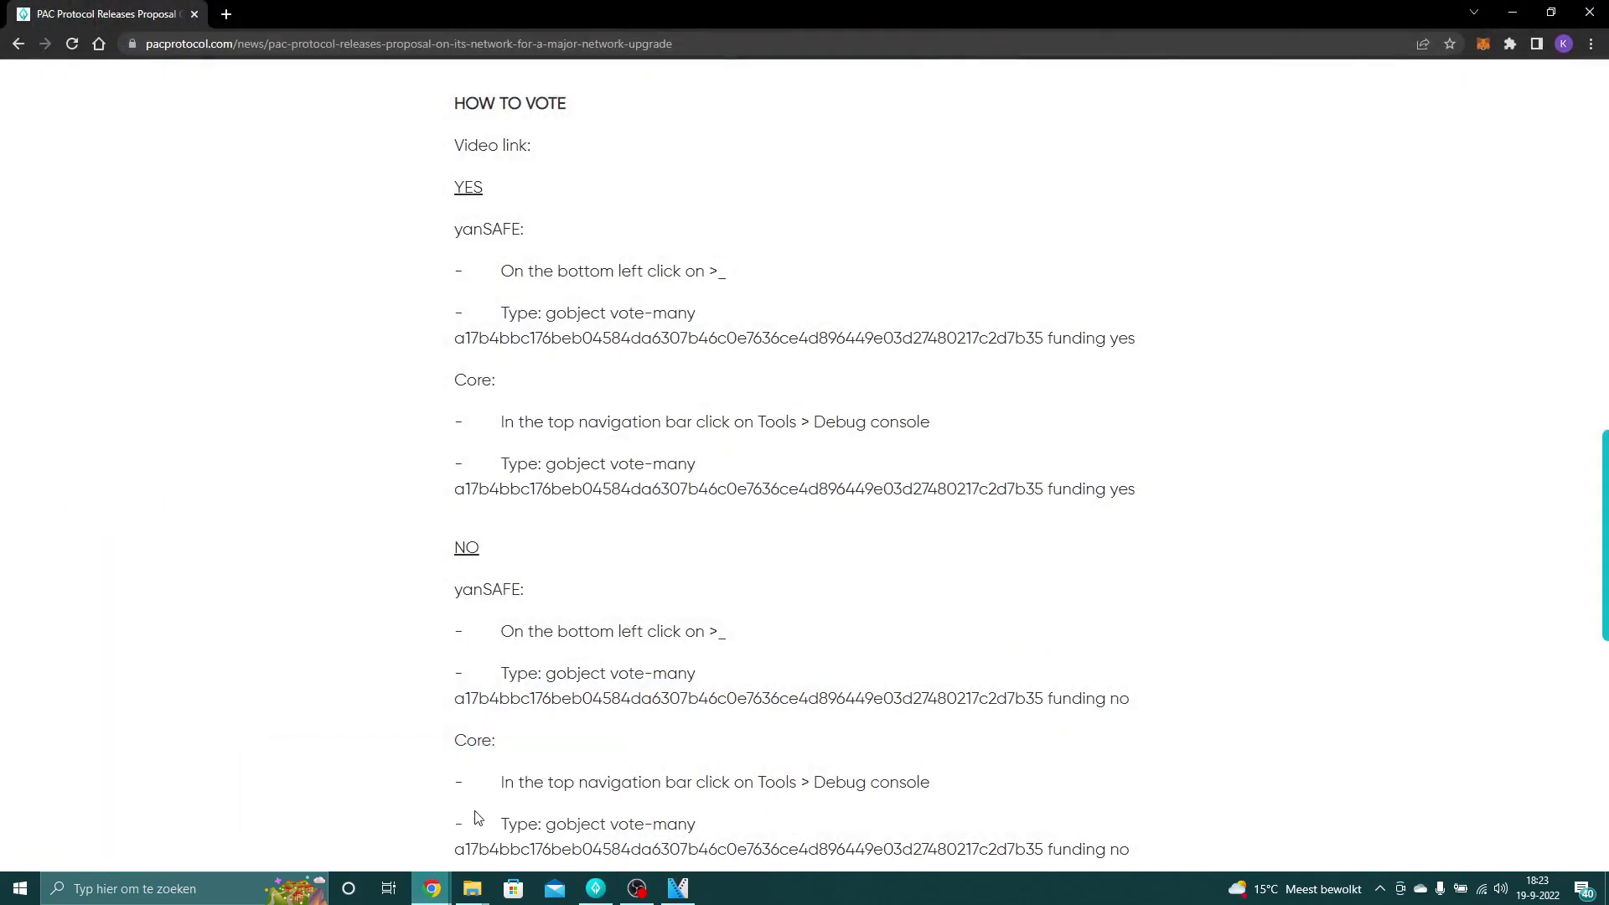
scroll(715, 384, "up", 5)
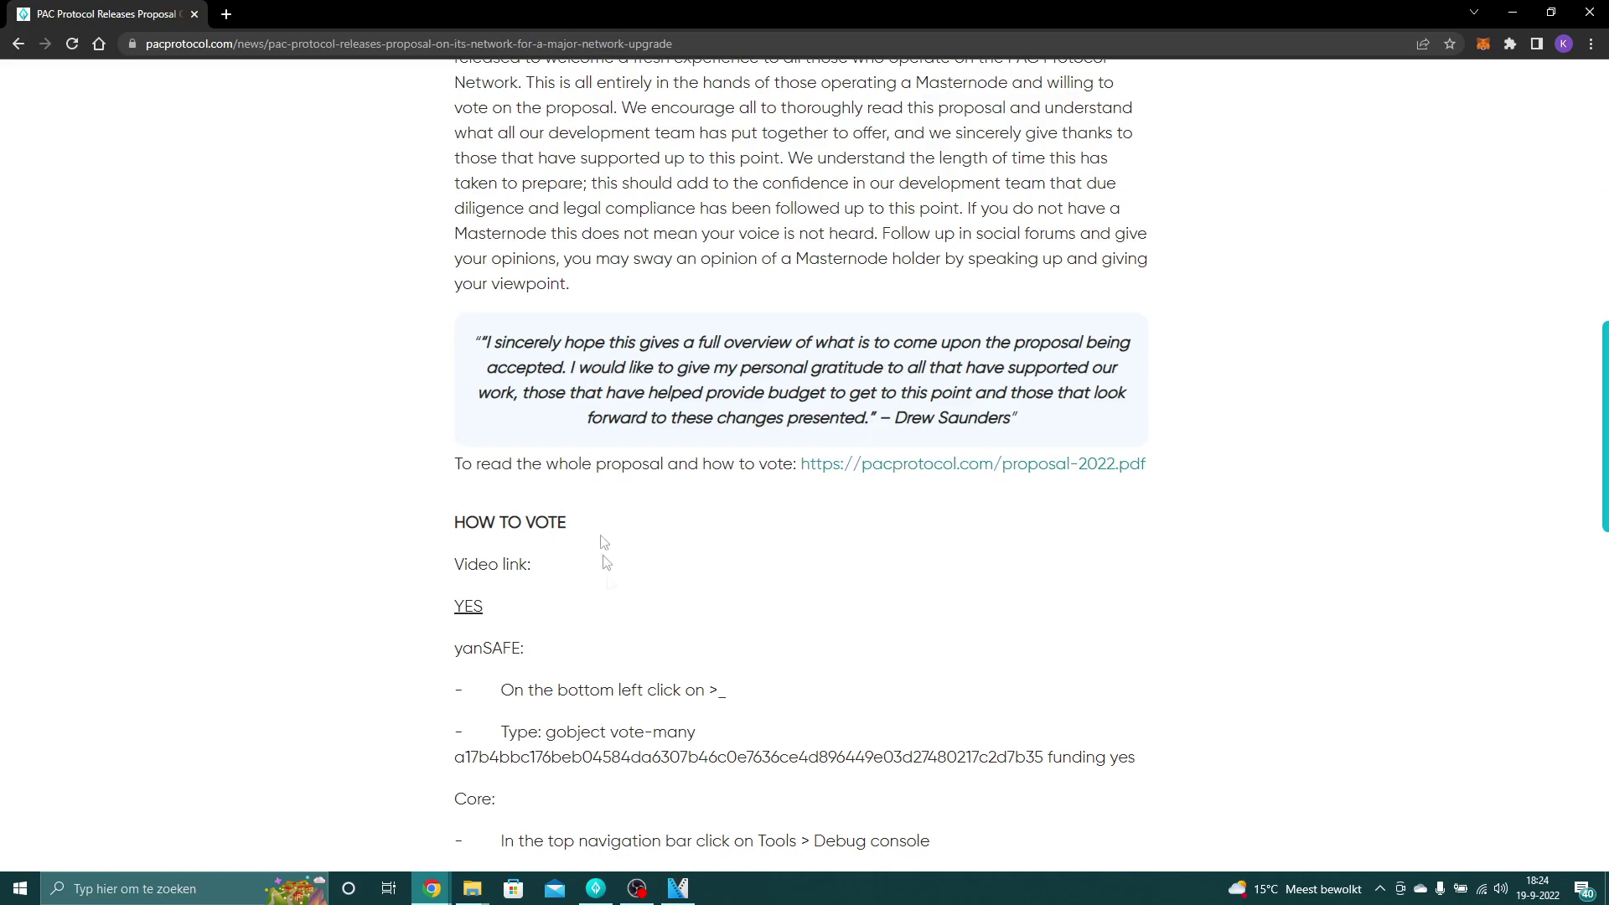
left_click(595, 888)
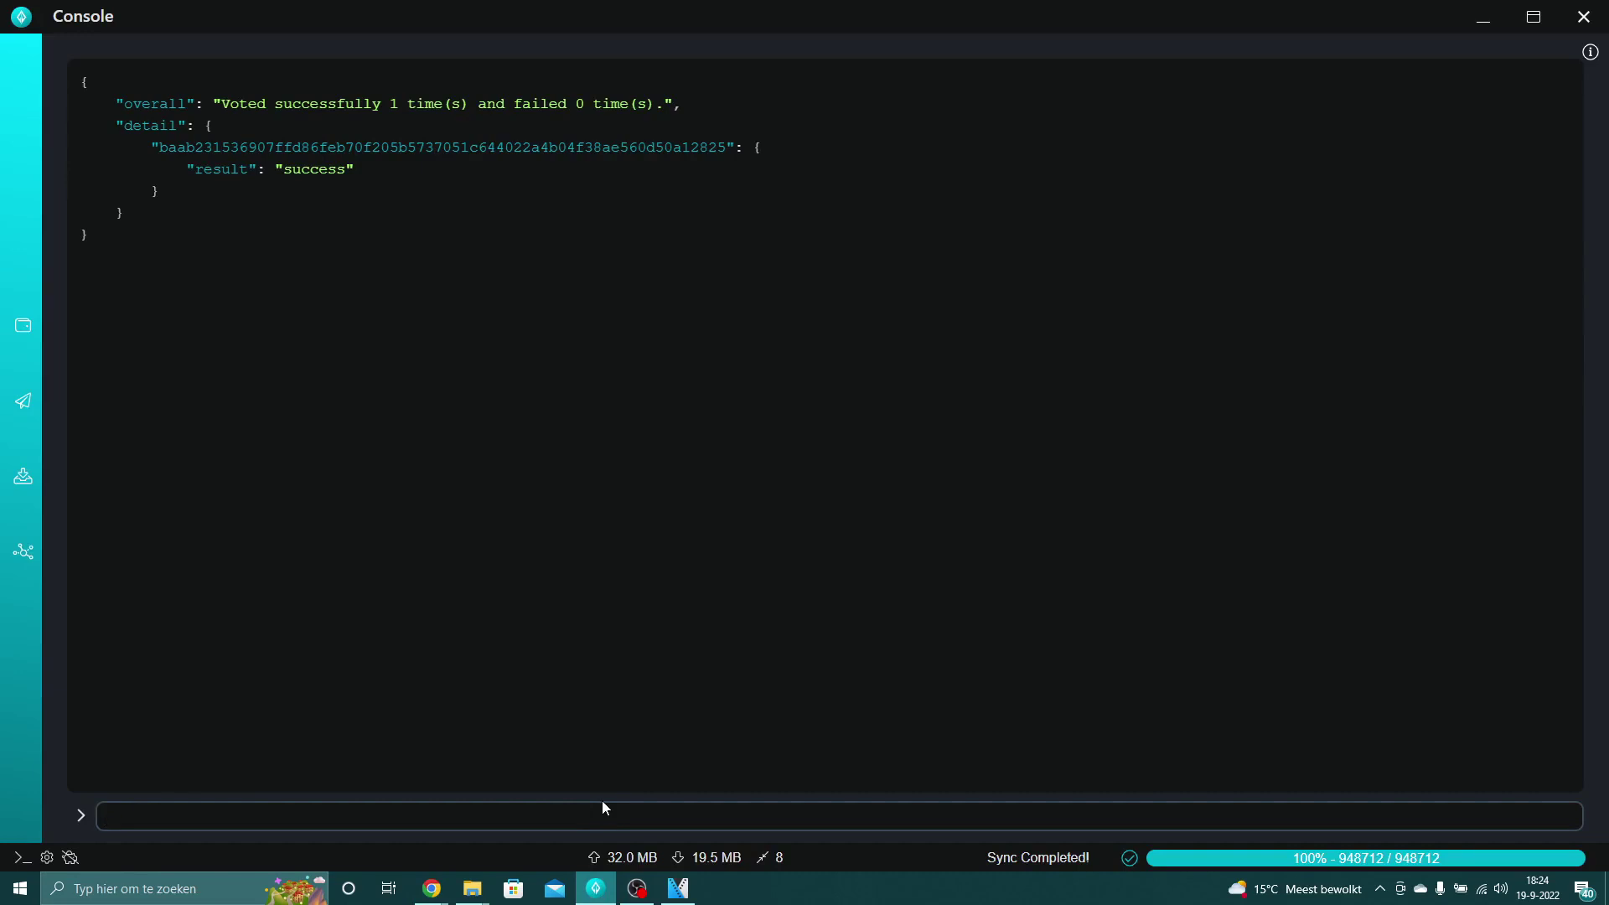
Run gobject to print its subcommands, such as check, get, list, getcurrentvotes and vote-many
type("g")
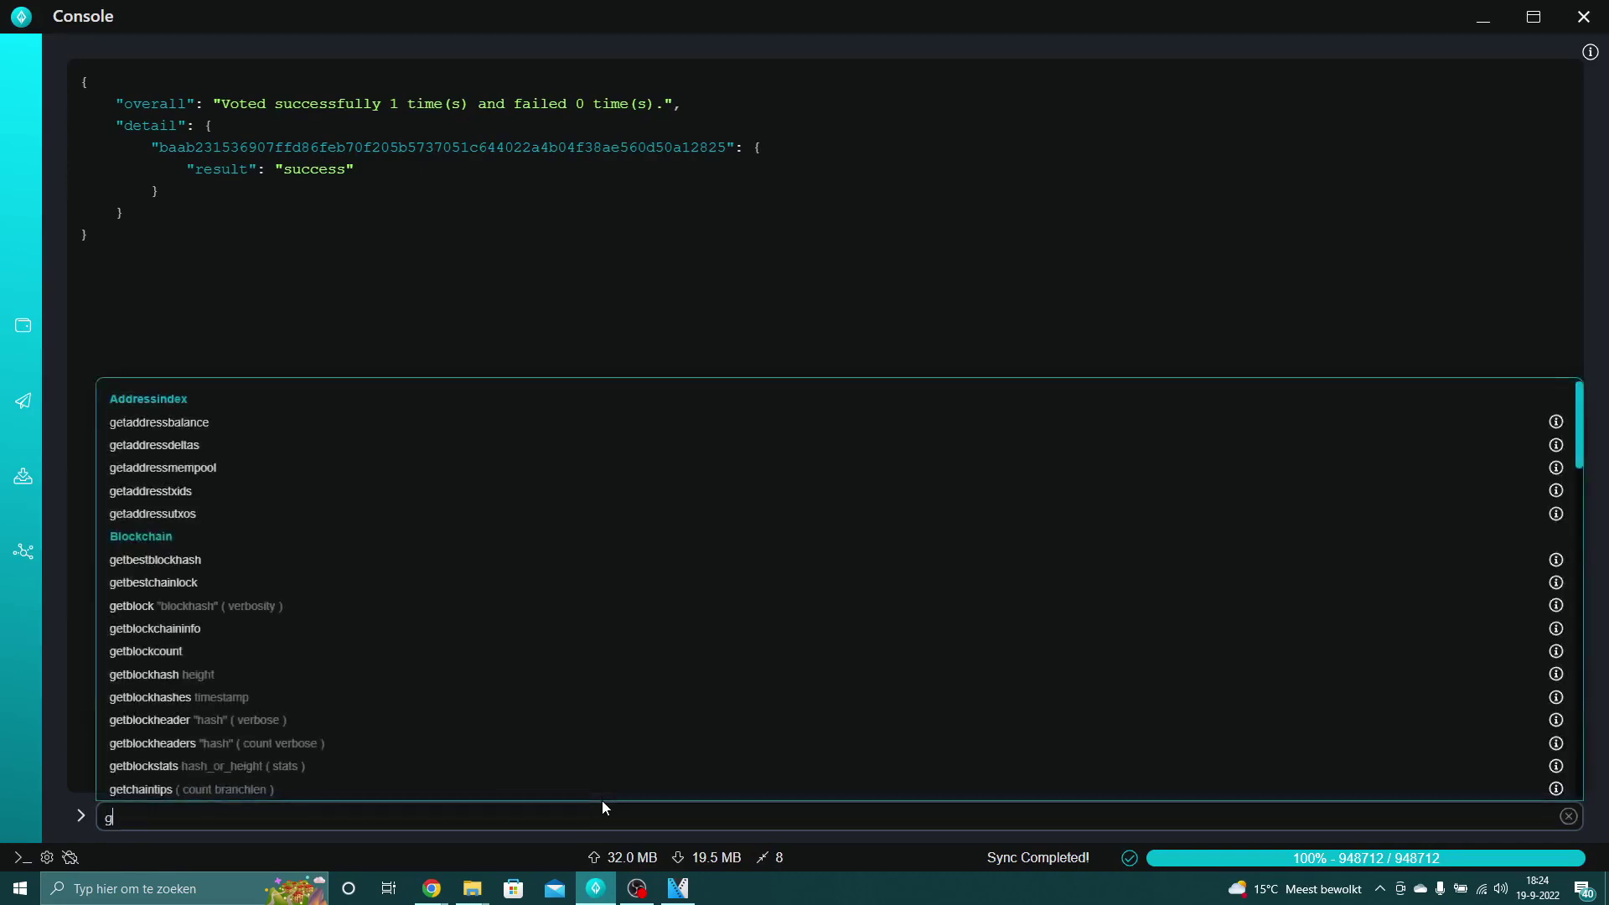
type("obje")
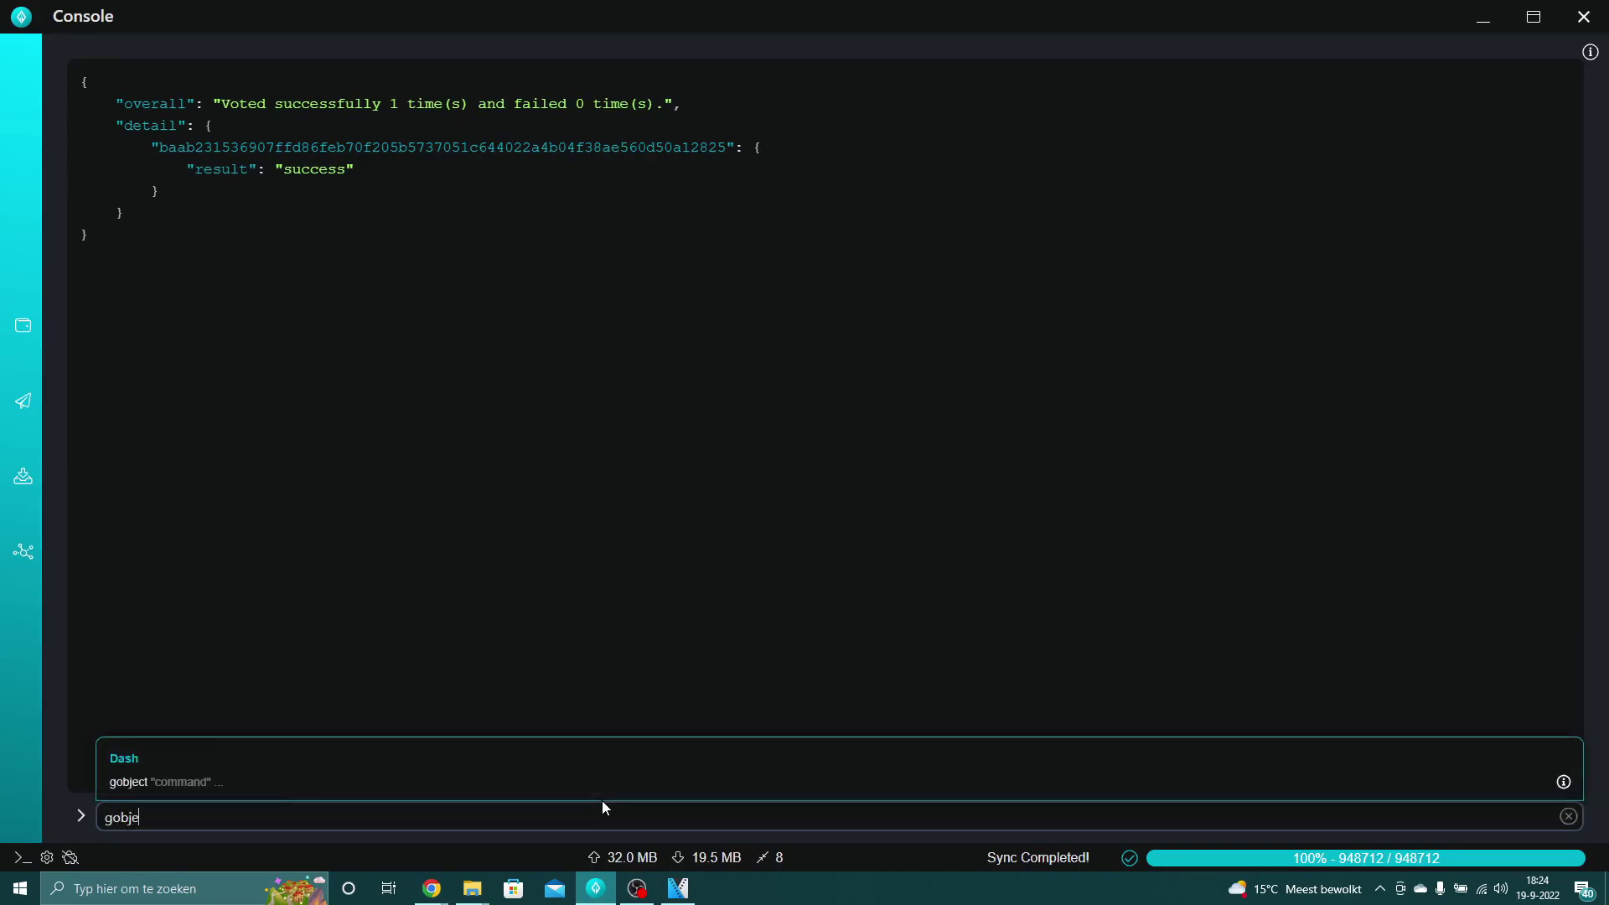
type("ct")
key("Return")
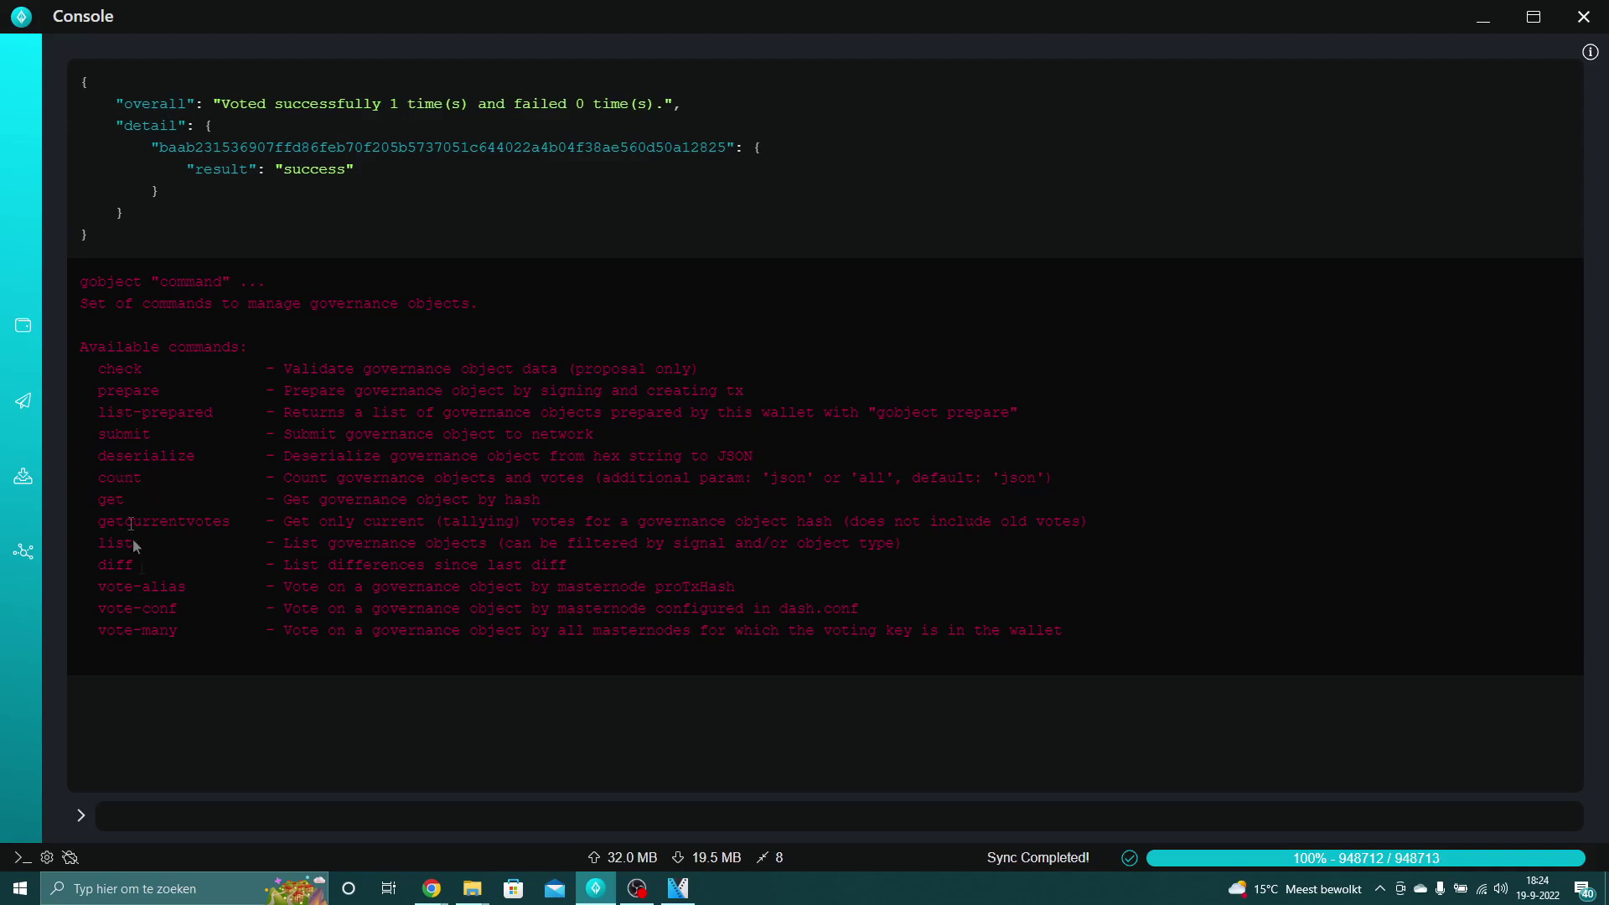
left_click(196, 803)
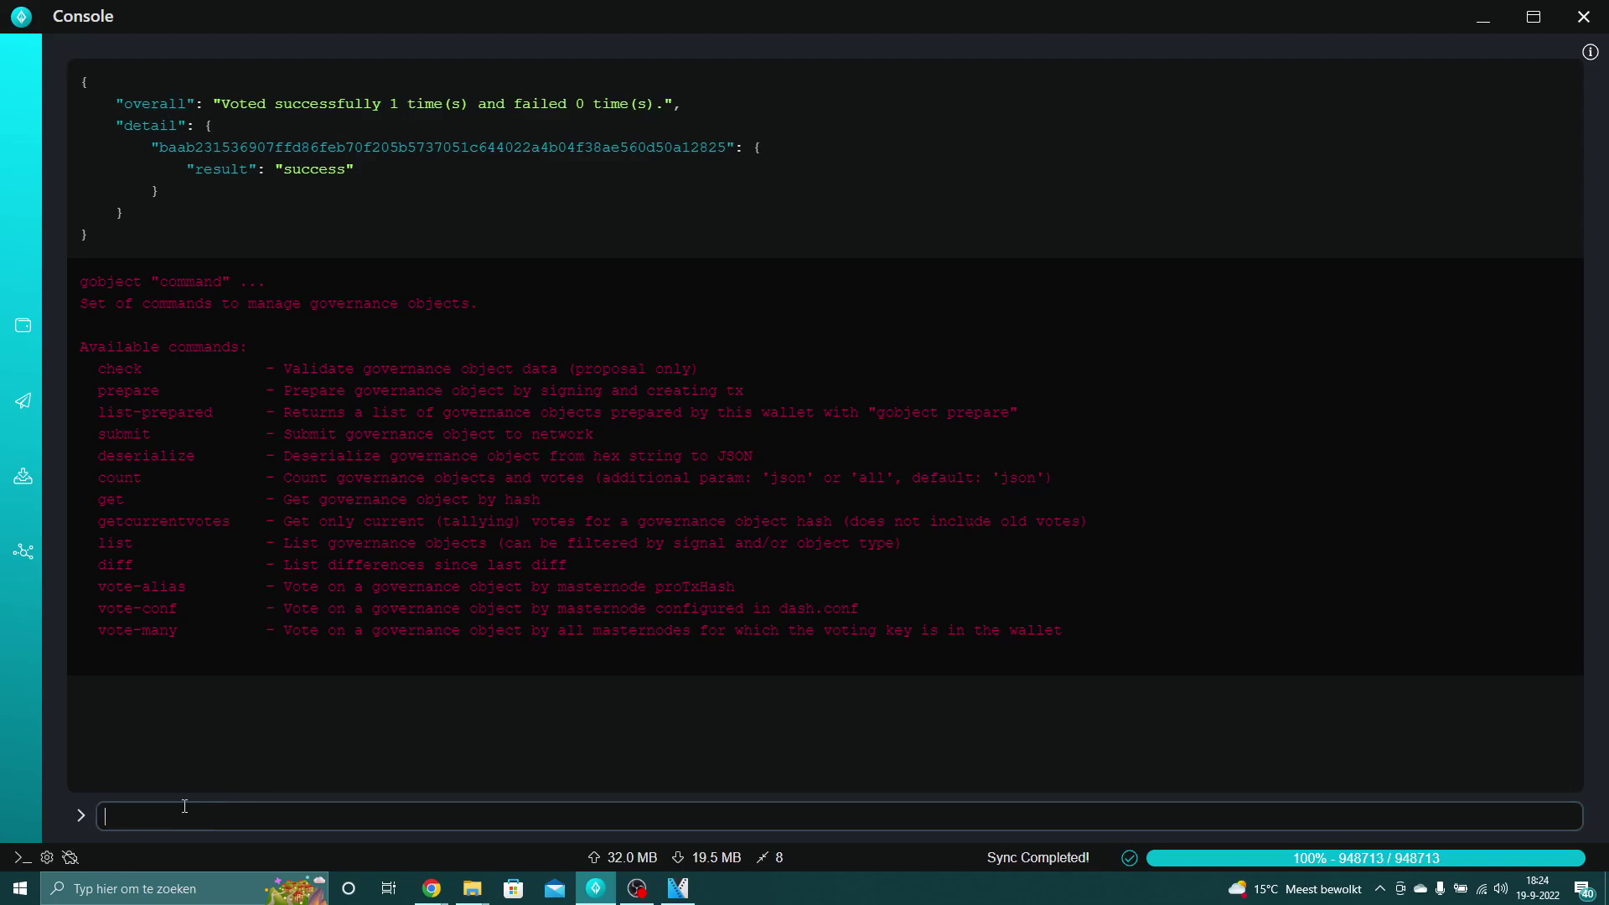
Run gobject list to show the NFTandTokenLayerUpdate proposal with YesCount 1
type("go")
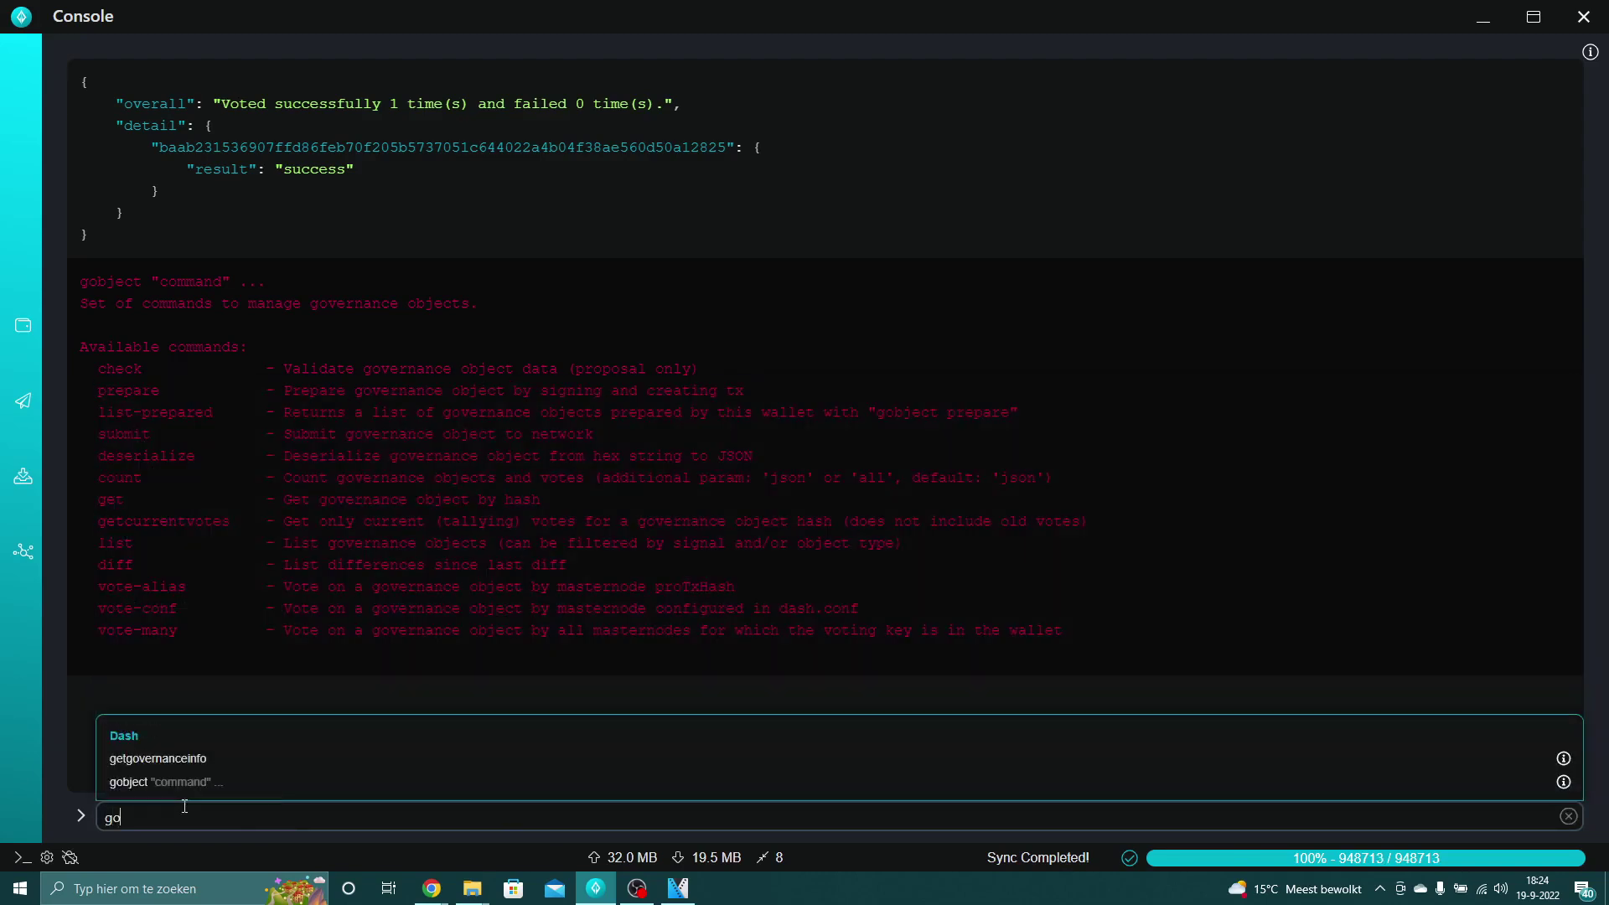
type("bject list")
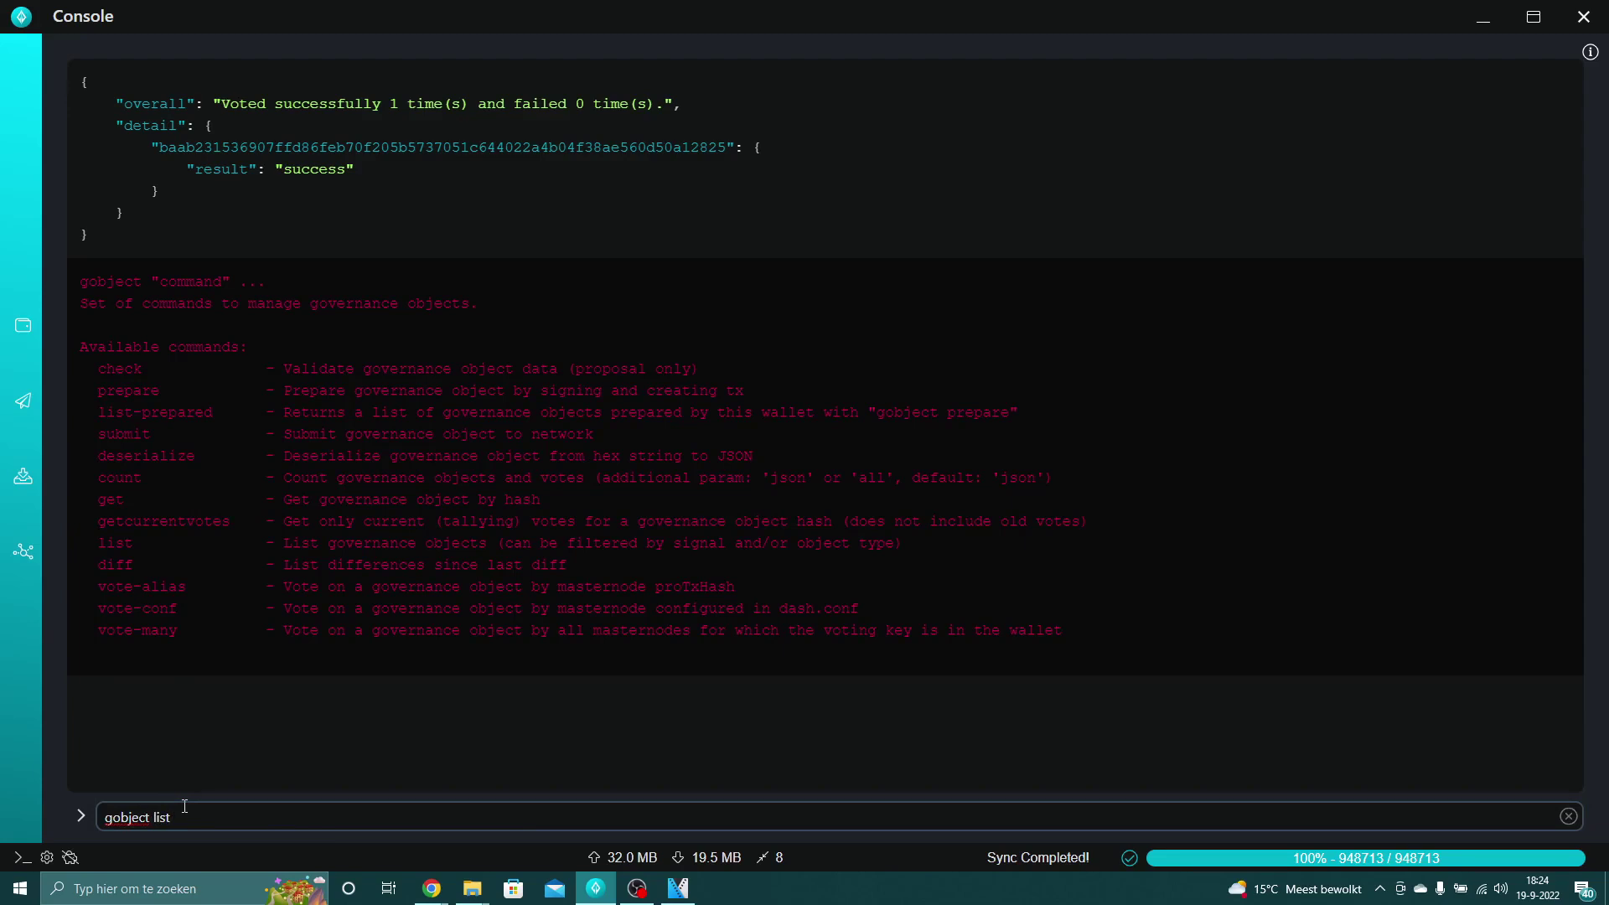
key("Return")
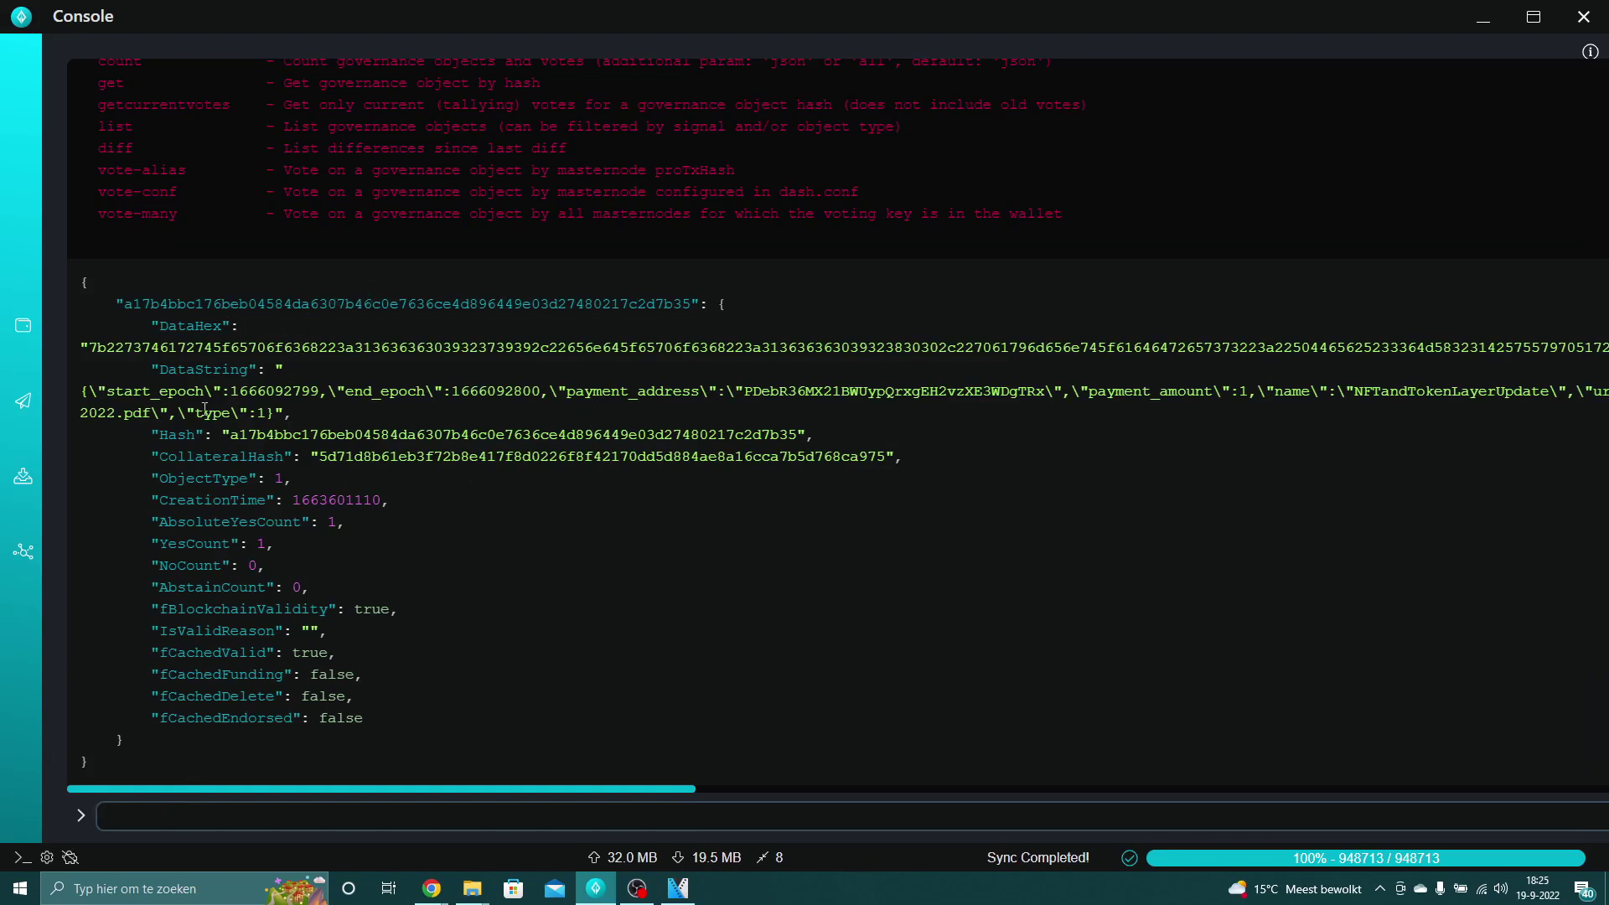
left_click_drag(152, 435, 807, 434)
left_click(743, 427)
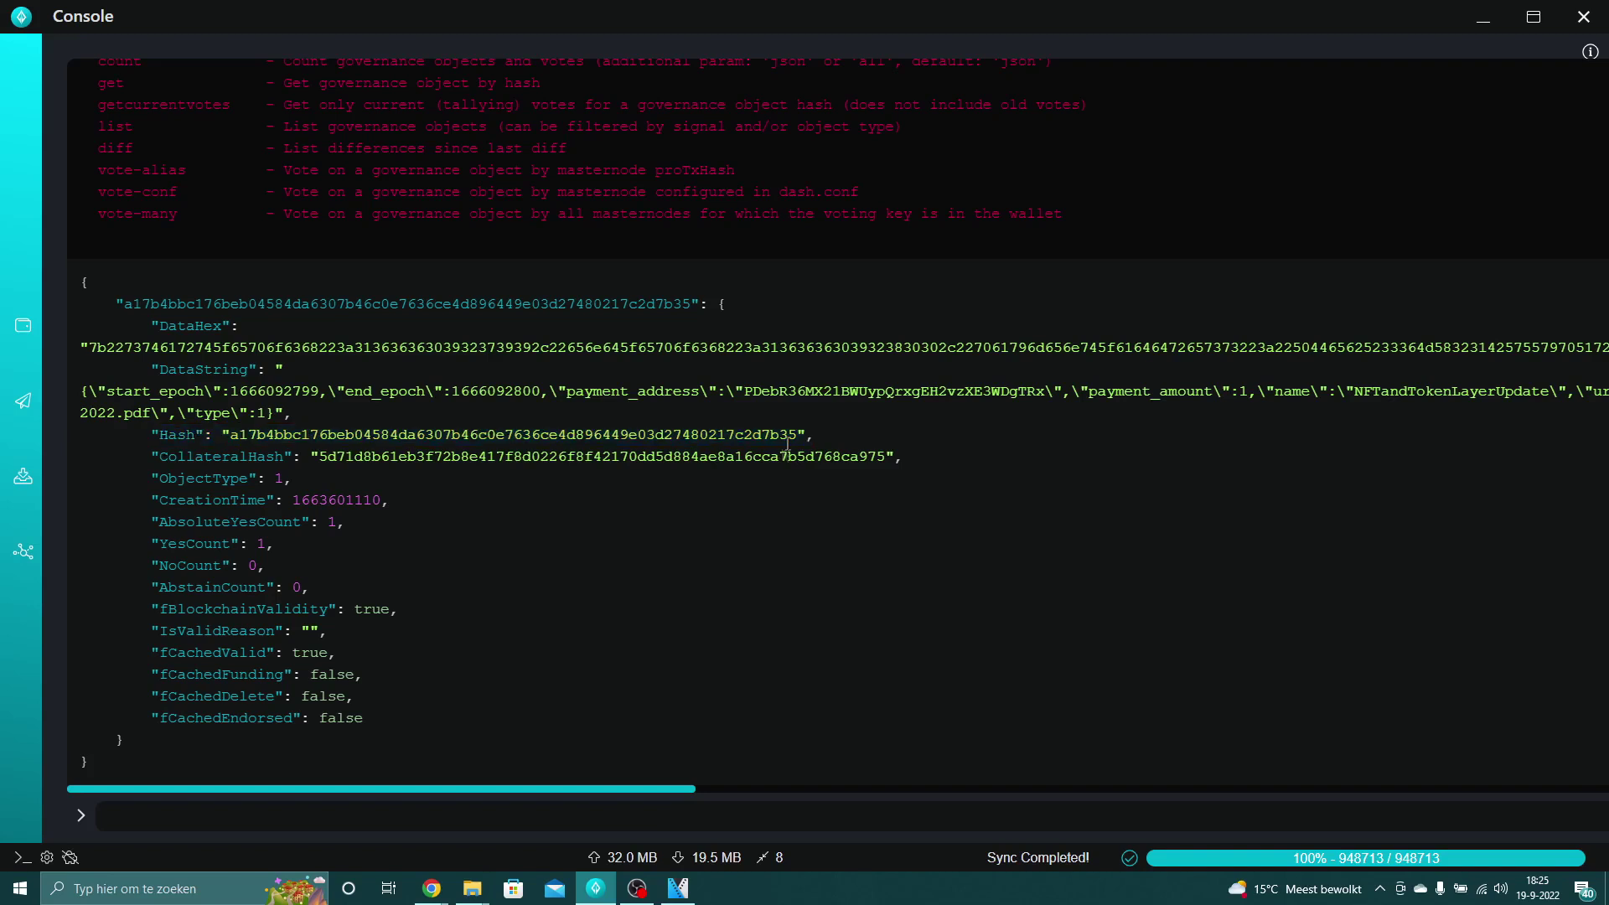
double_click(740, 434)
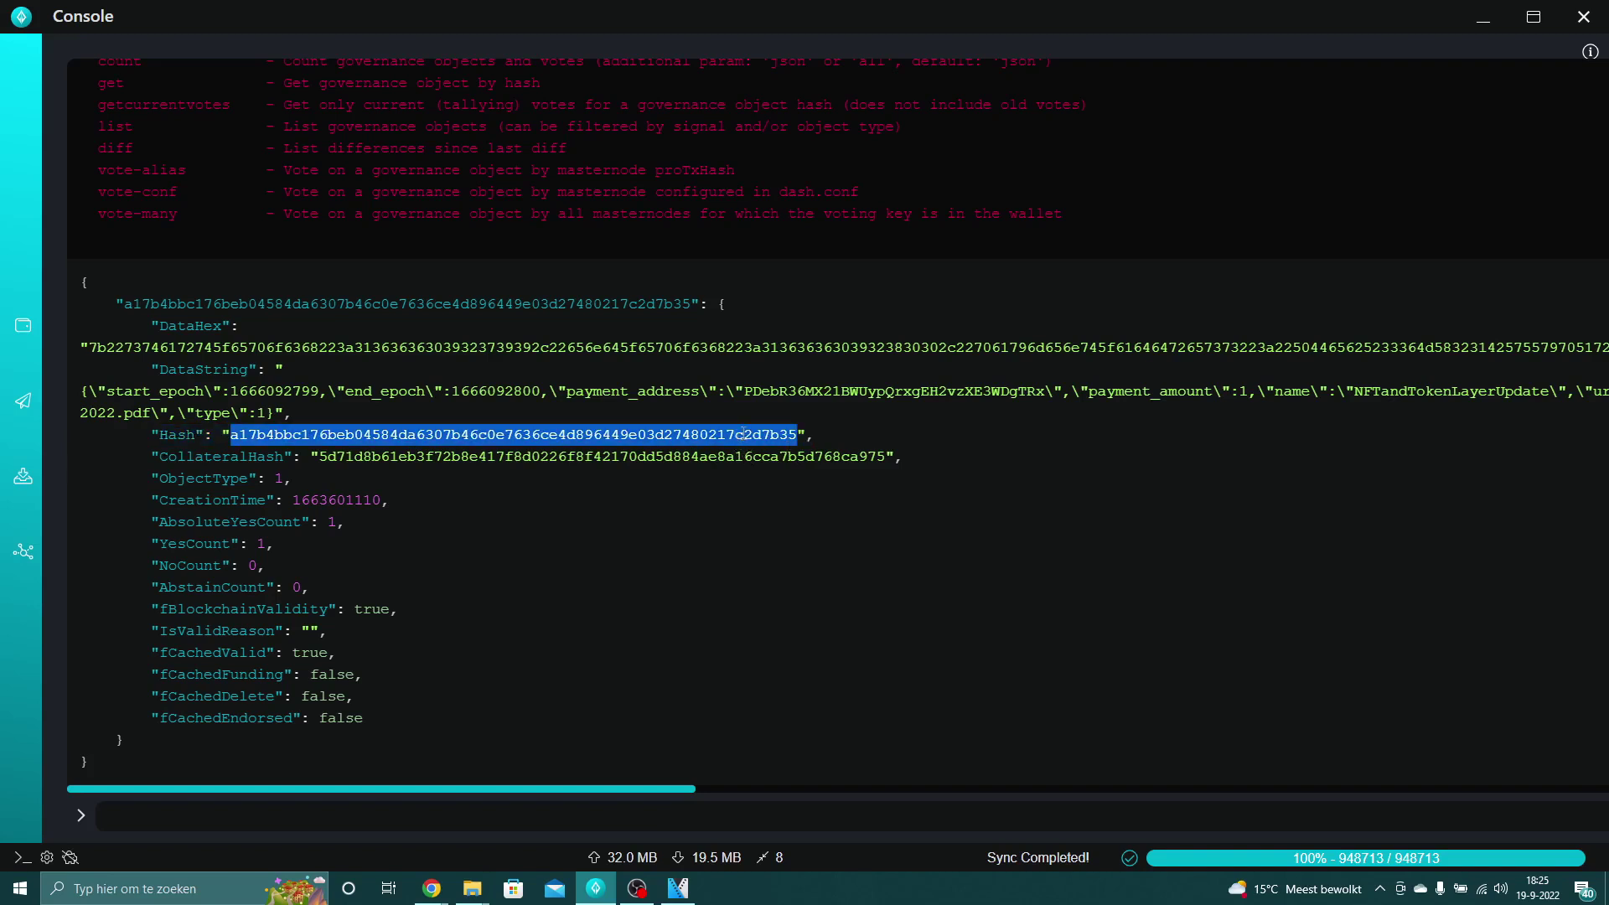
left_click(639, 394)
Select the proposal's full Hash value for copying
left_click(337, 826)
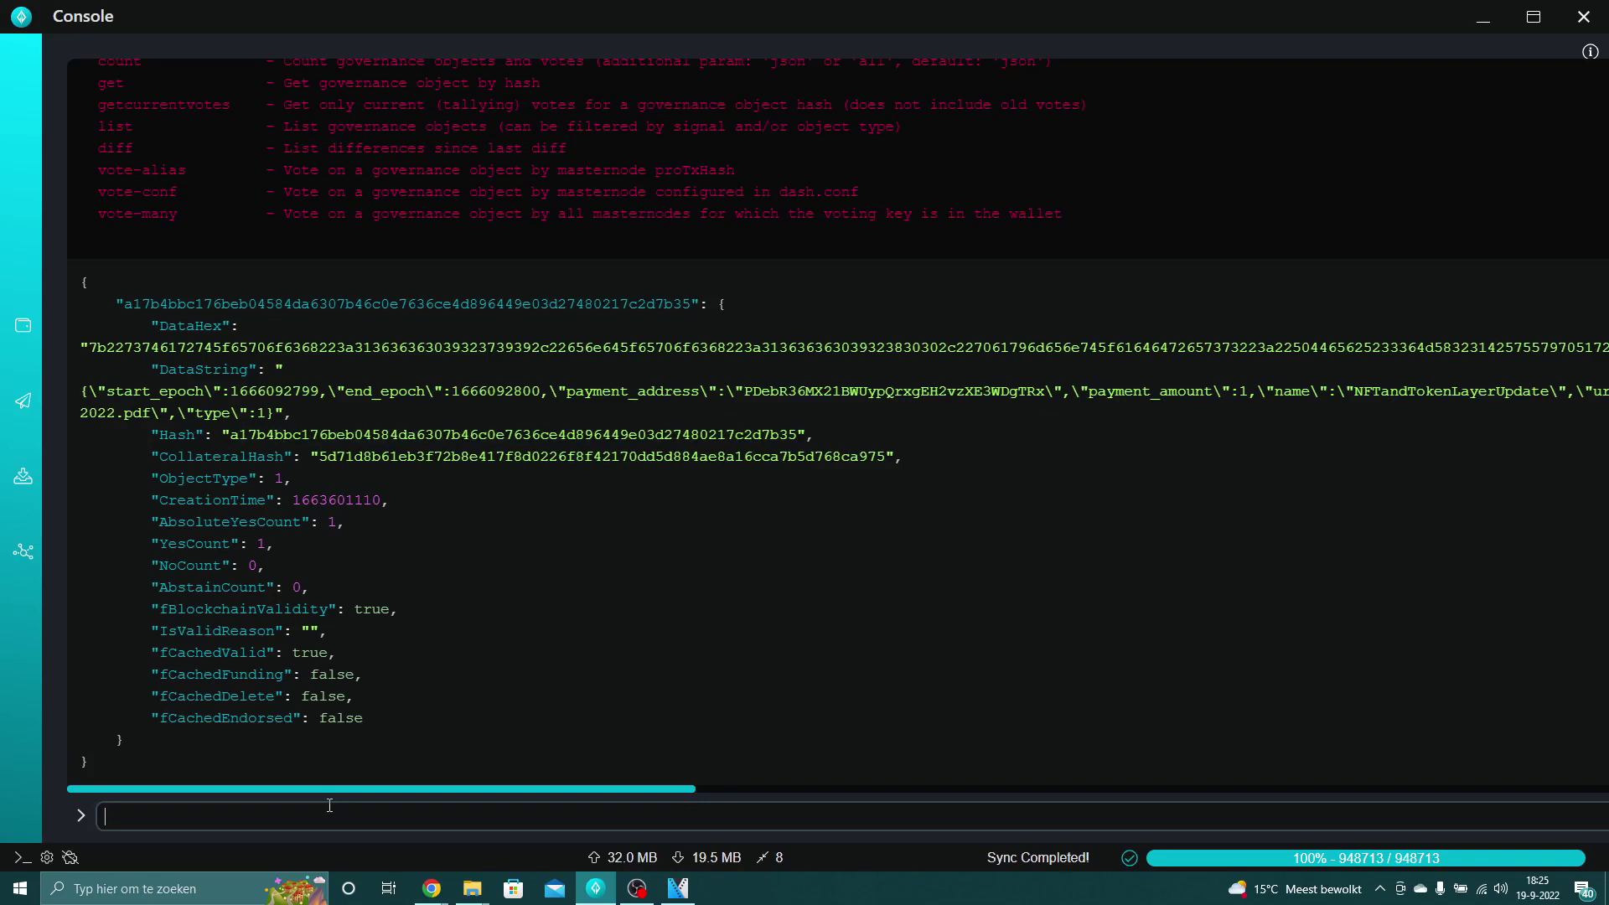
triple_click(463, 435)
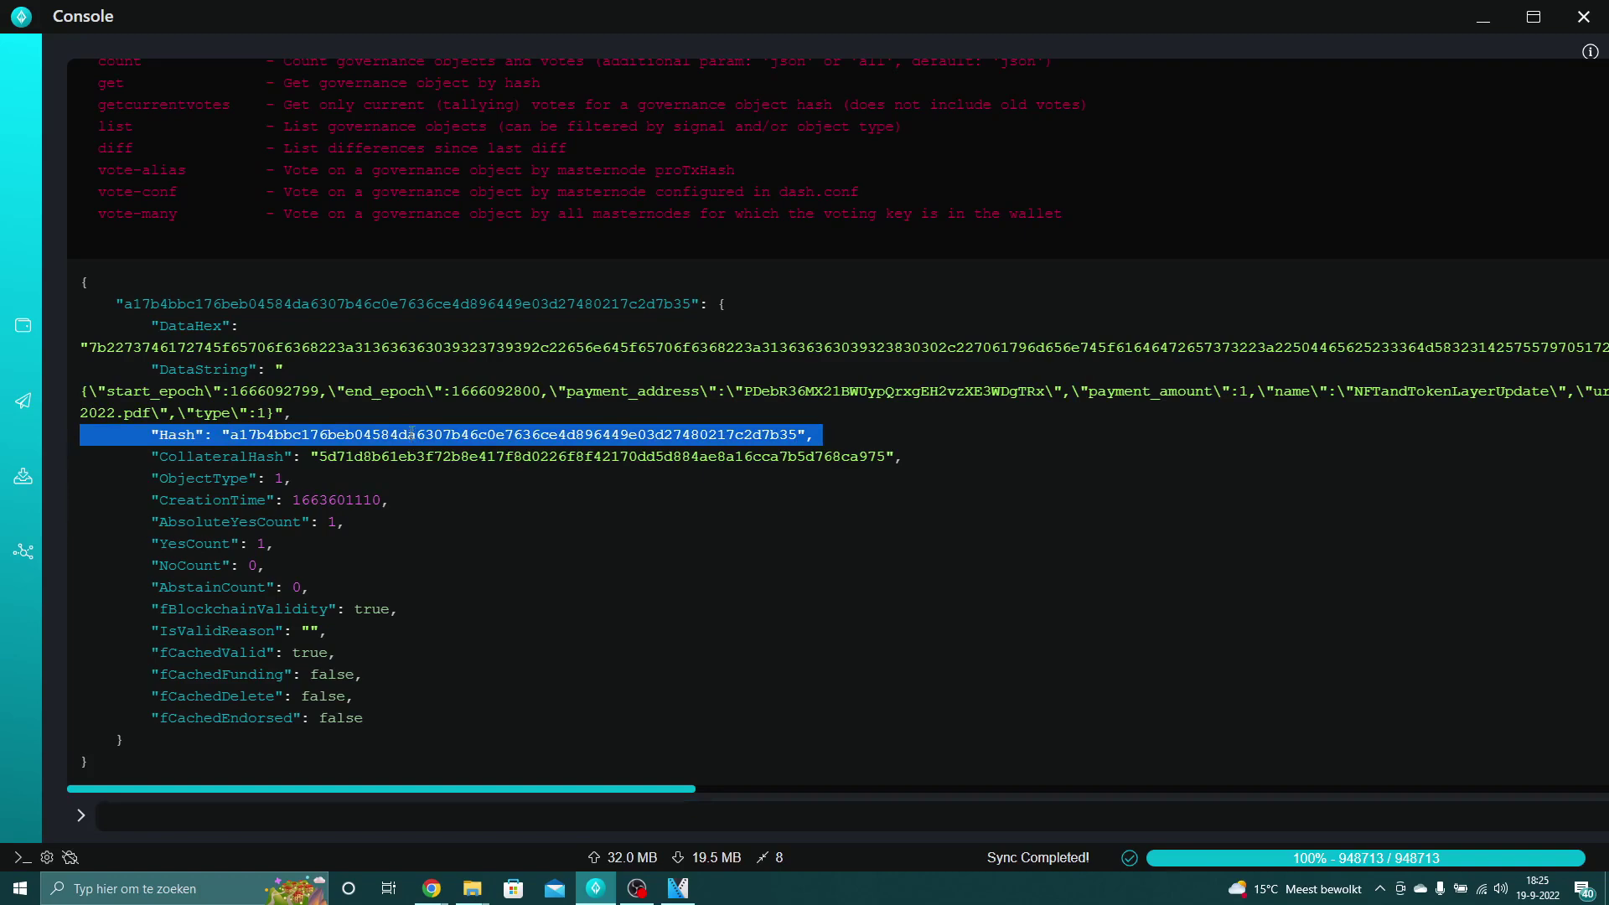
left_click(463, 437)
double_click(463, 435)
scroll(114, 357, "up", 4)
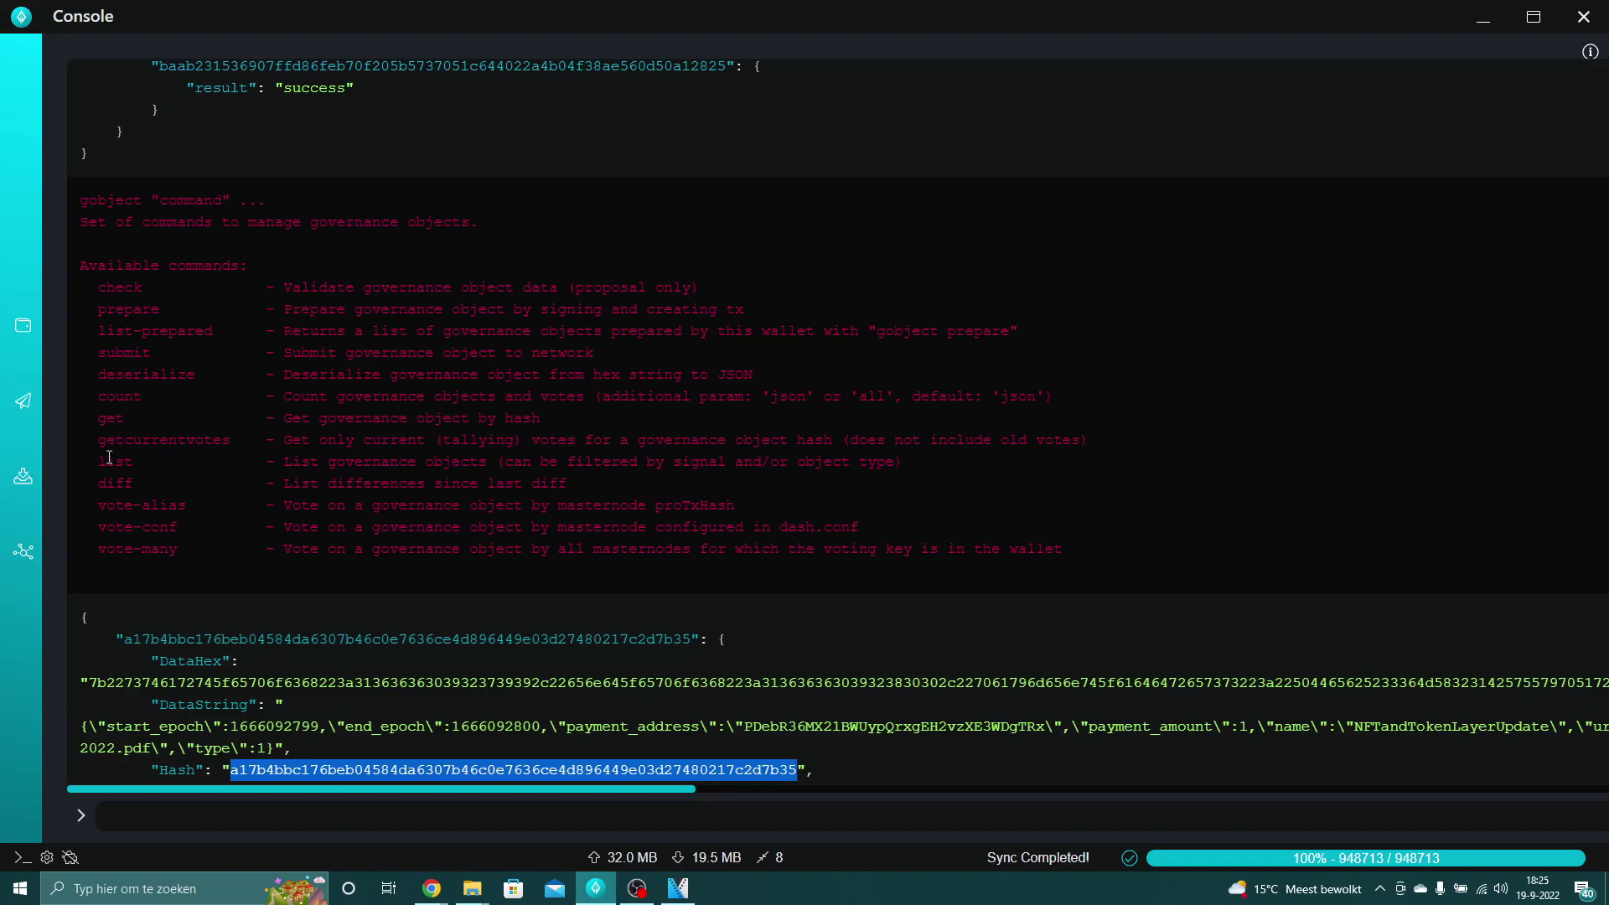
Run gobject get with the proposal hash and confirm its funding AbsoluteYesCount of 1
left_click_drag(277, 417, 541, 418)
scroll(537, 503, "down", 3)
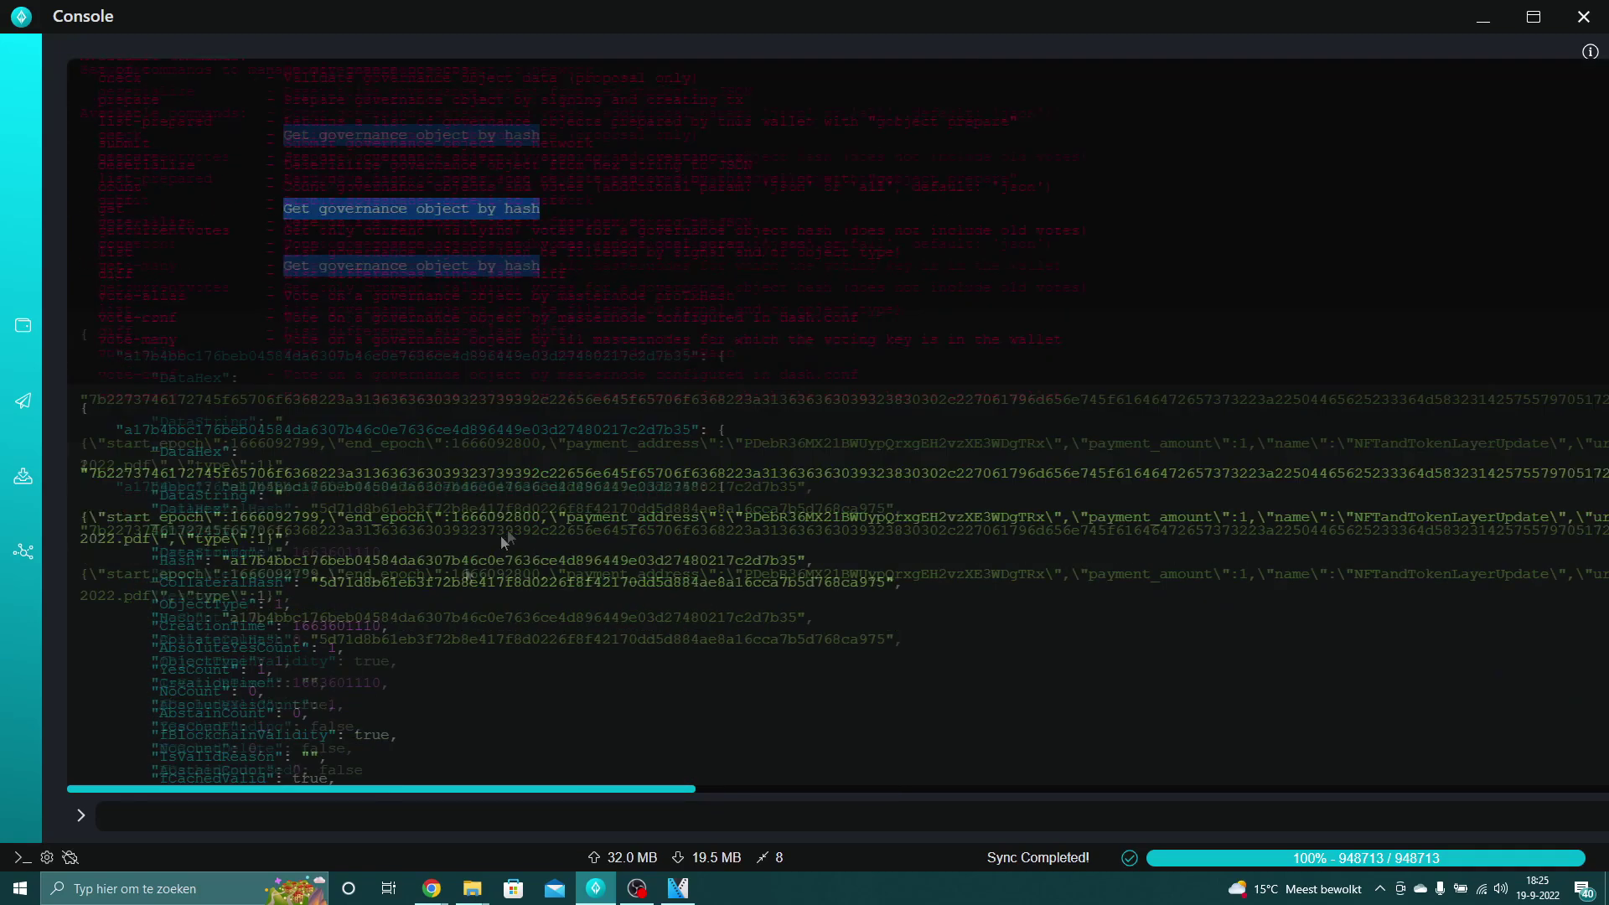
left_click(393, 819)
type("gb")
key("BackSpace")
type("object get")
type("a17b4bbc176beb04584da6307b46c0e7636ce4d896449e03d27480217c2d7b35")
key("Return")
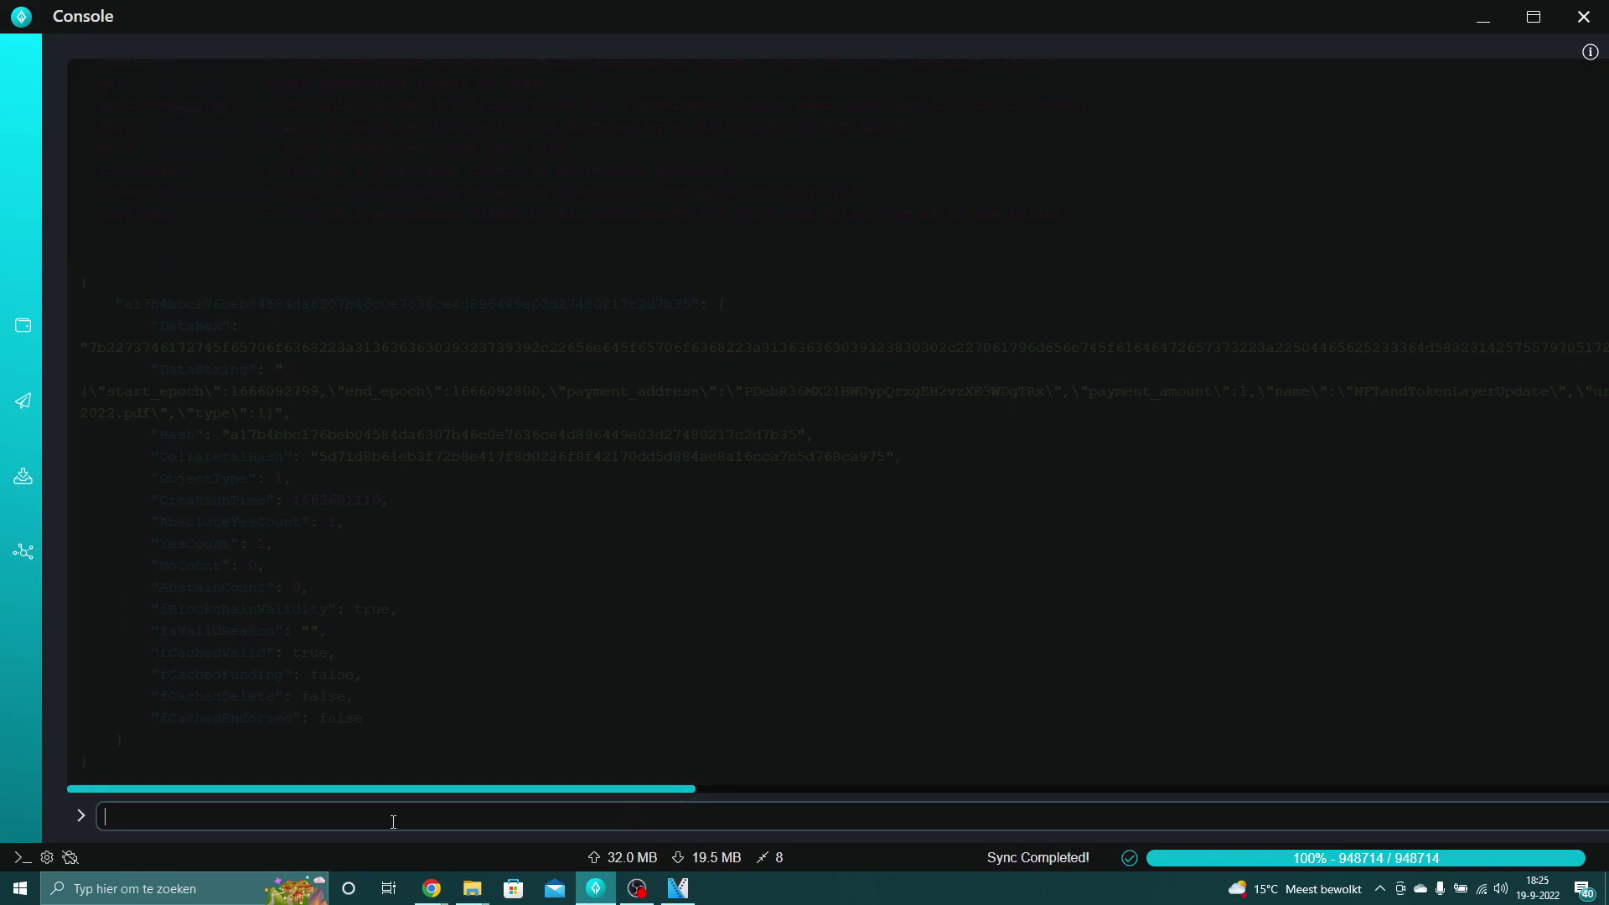
scroll(511, 520, "up", 3)
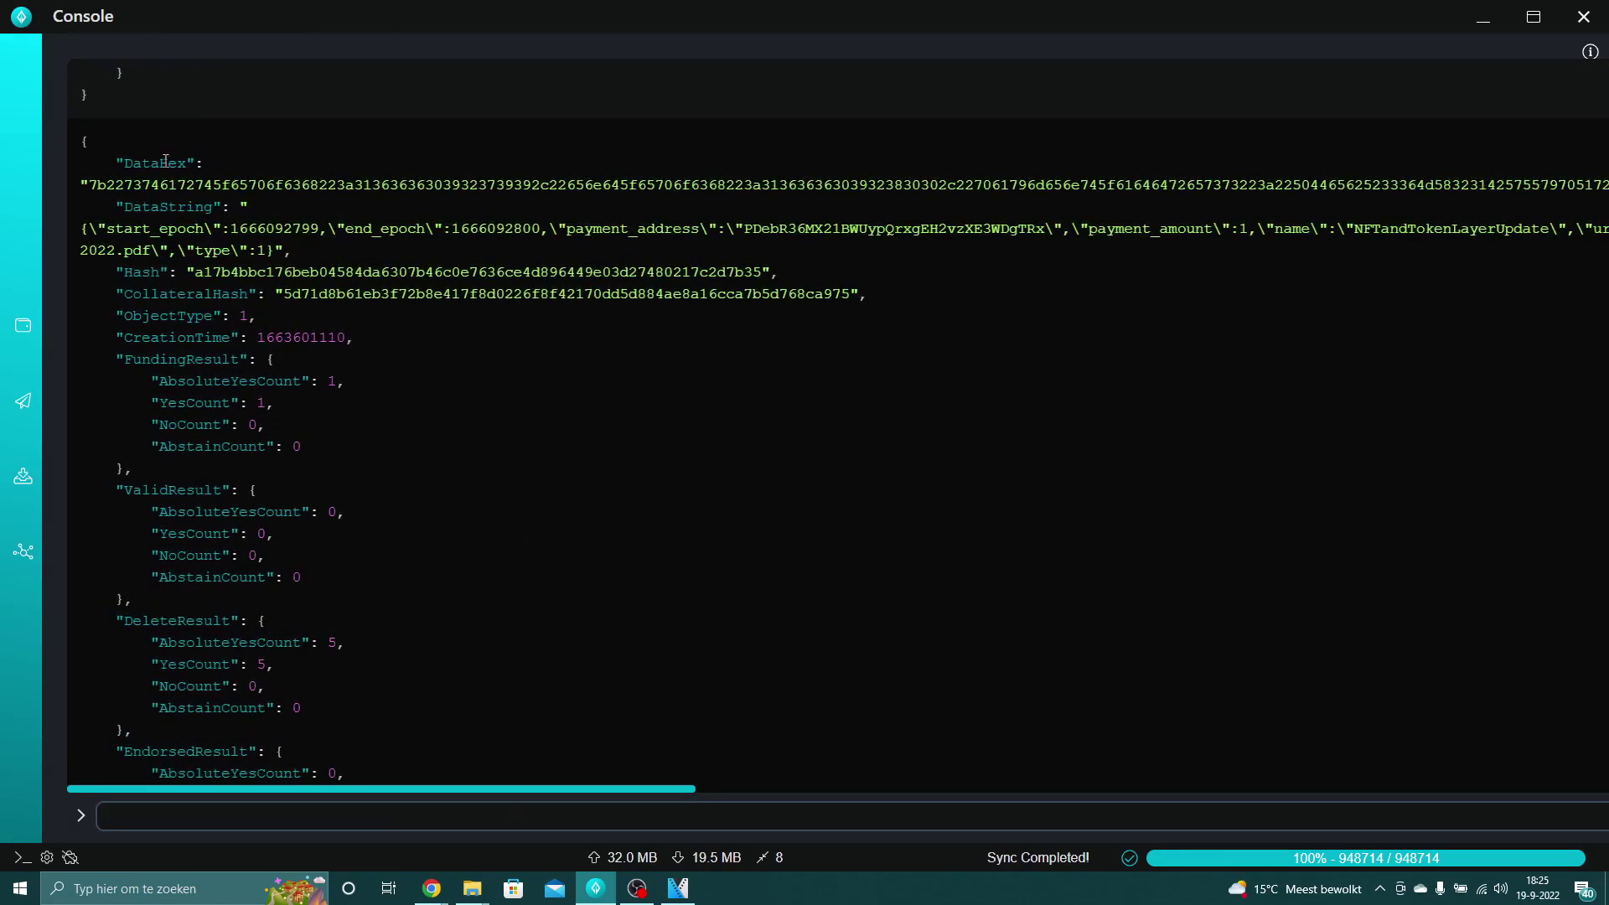
left_click_drag(149, 376, 356, 385)
left_click(355, 386)
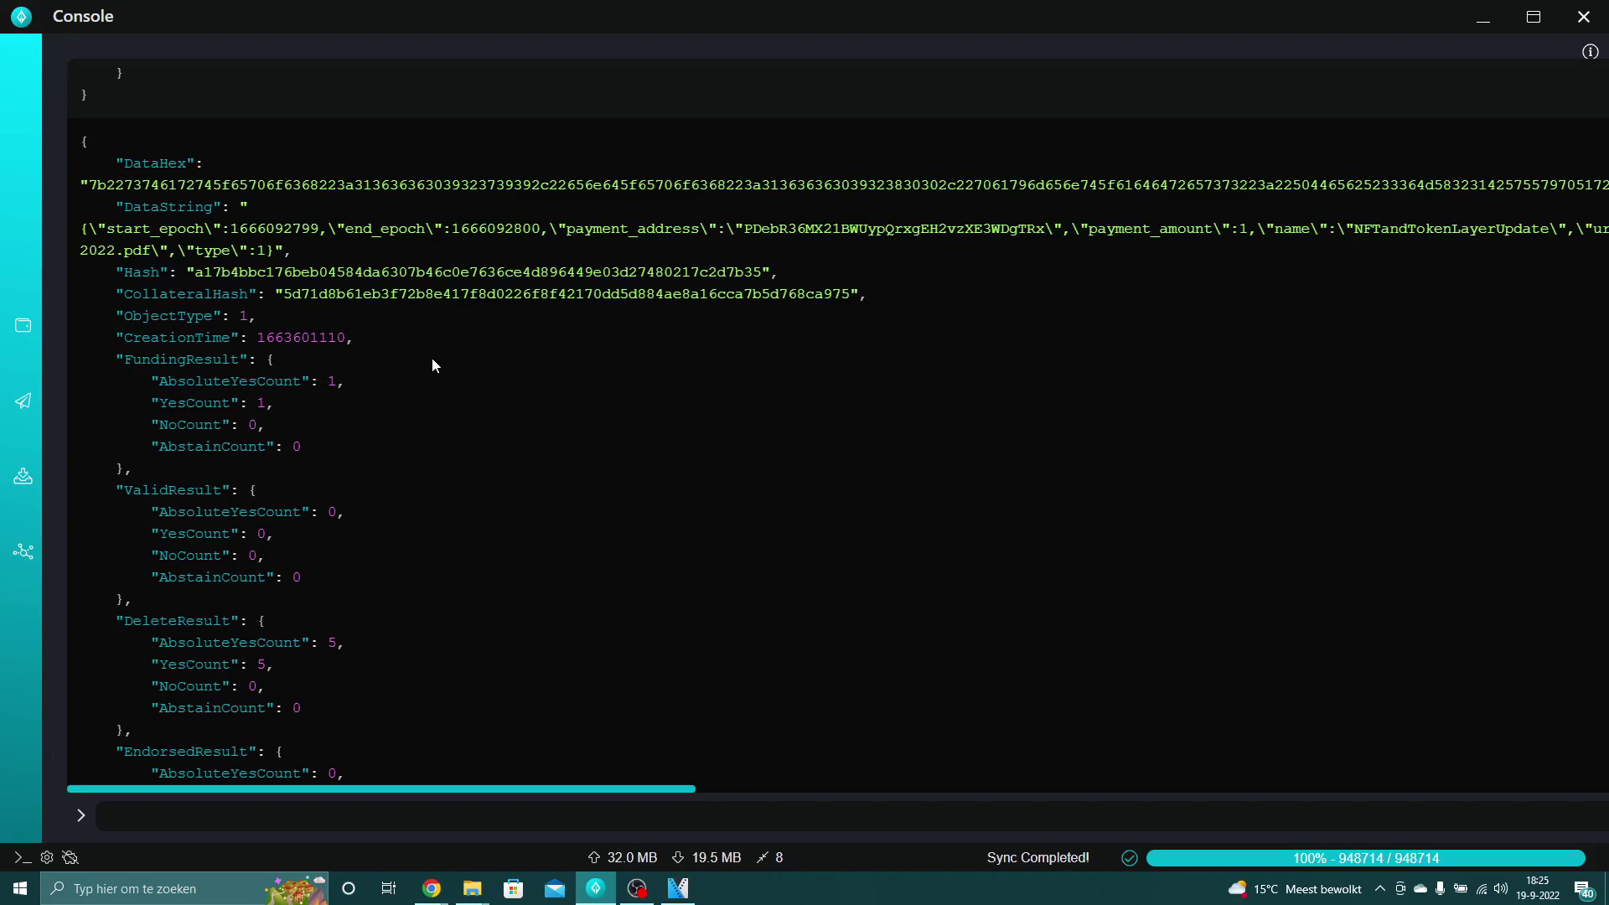
Run gobject again to print its command help, including get, count and vote-many
scroll(430, 359, "down", 3)
left_click(367, 812)
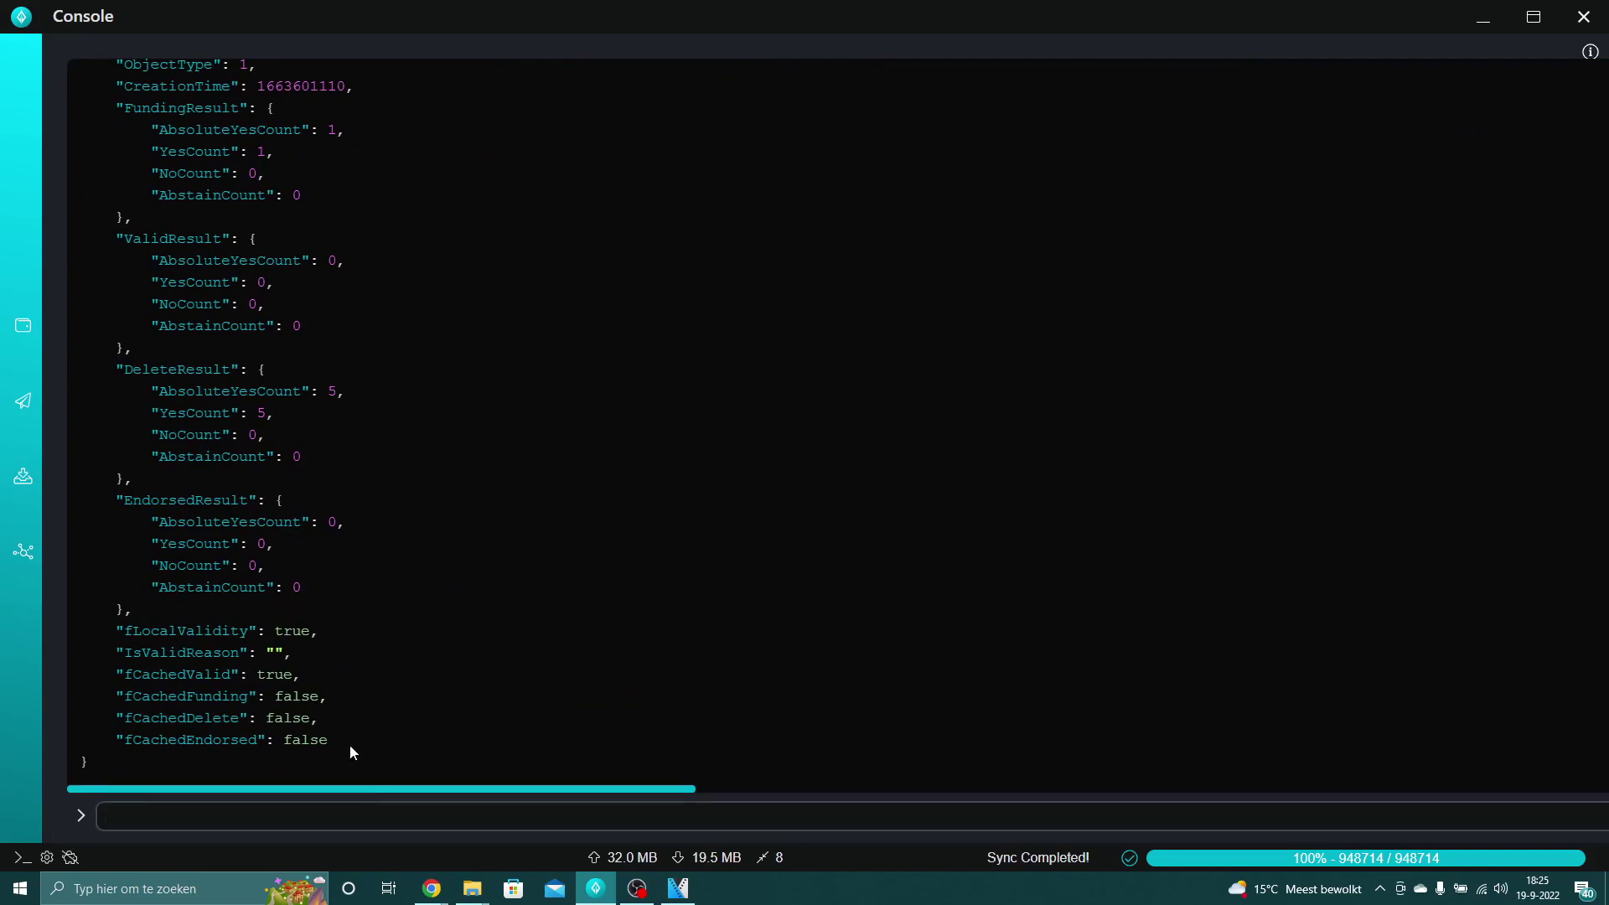
type("g")
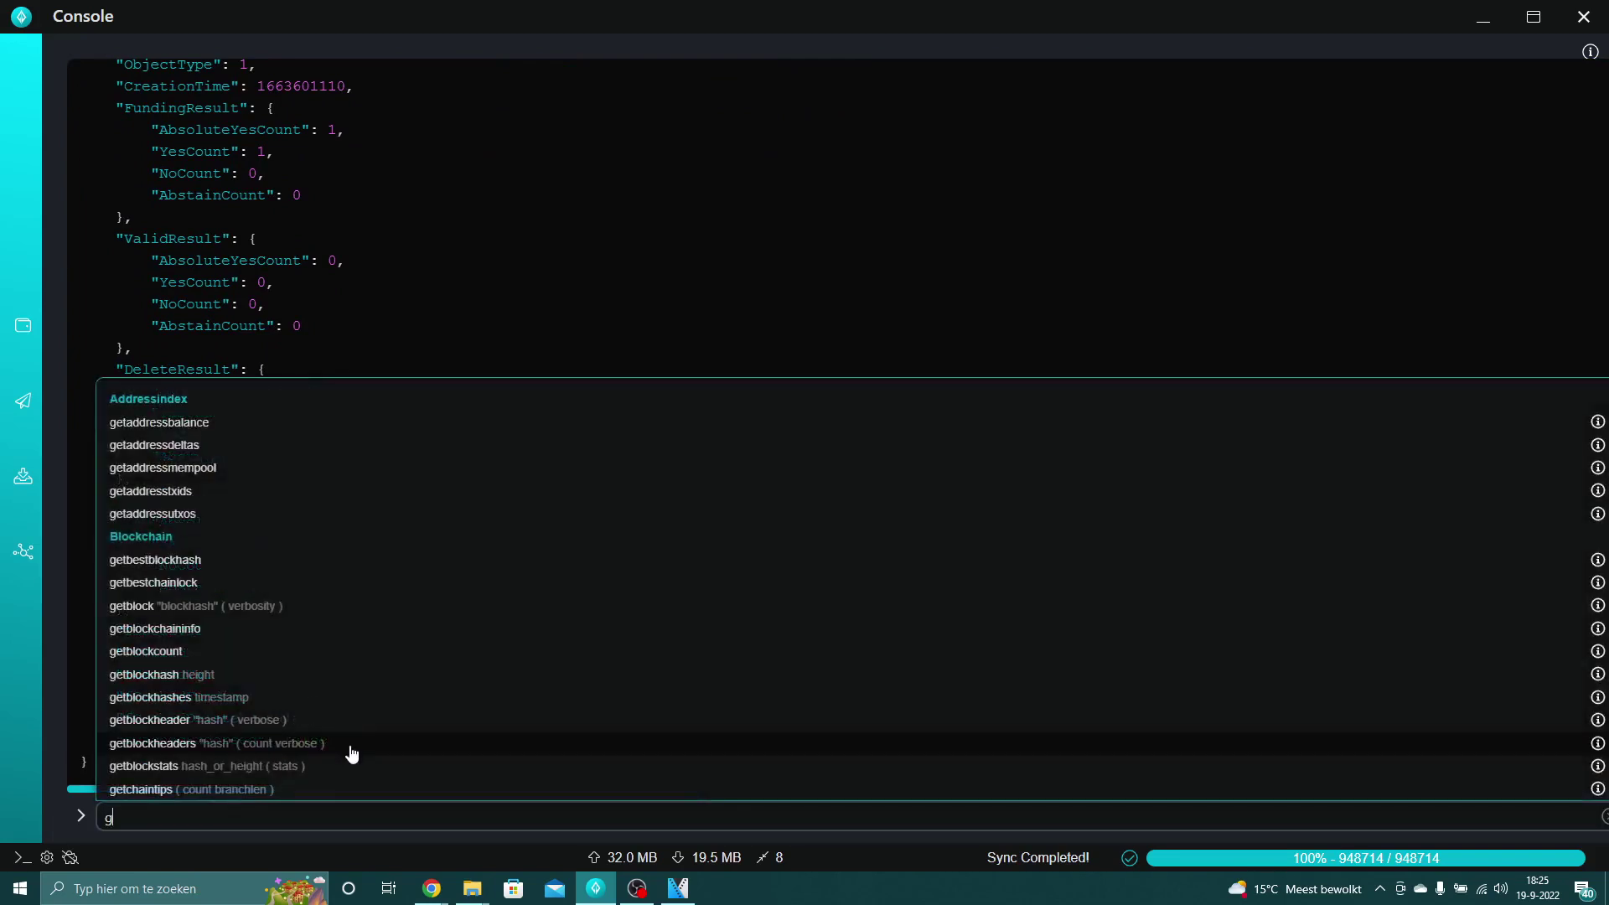
type("object")
key("Return")
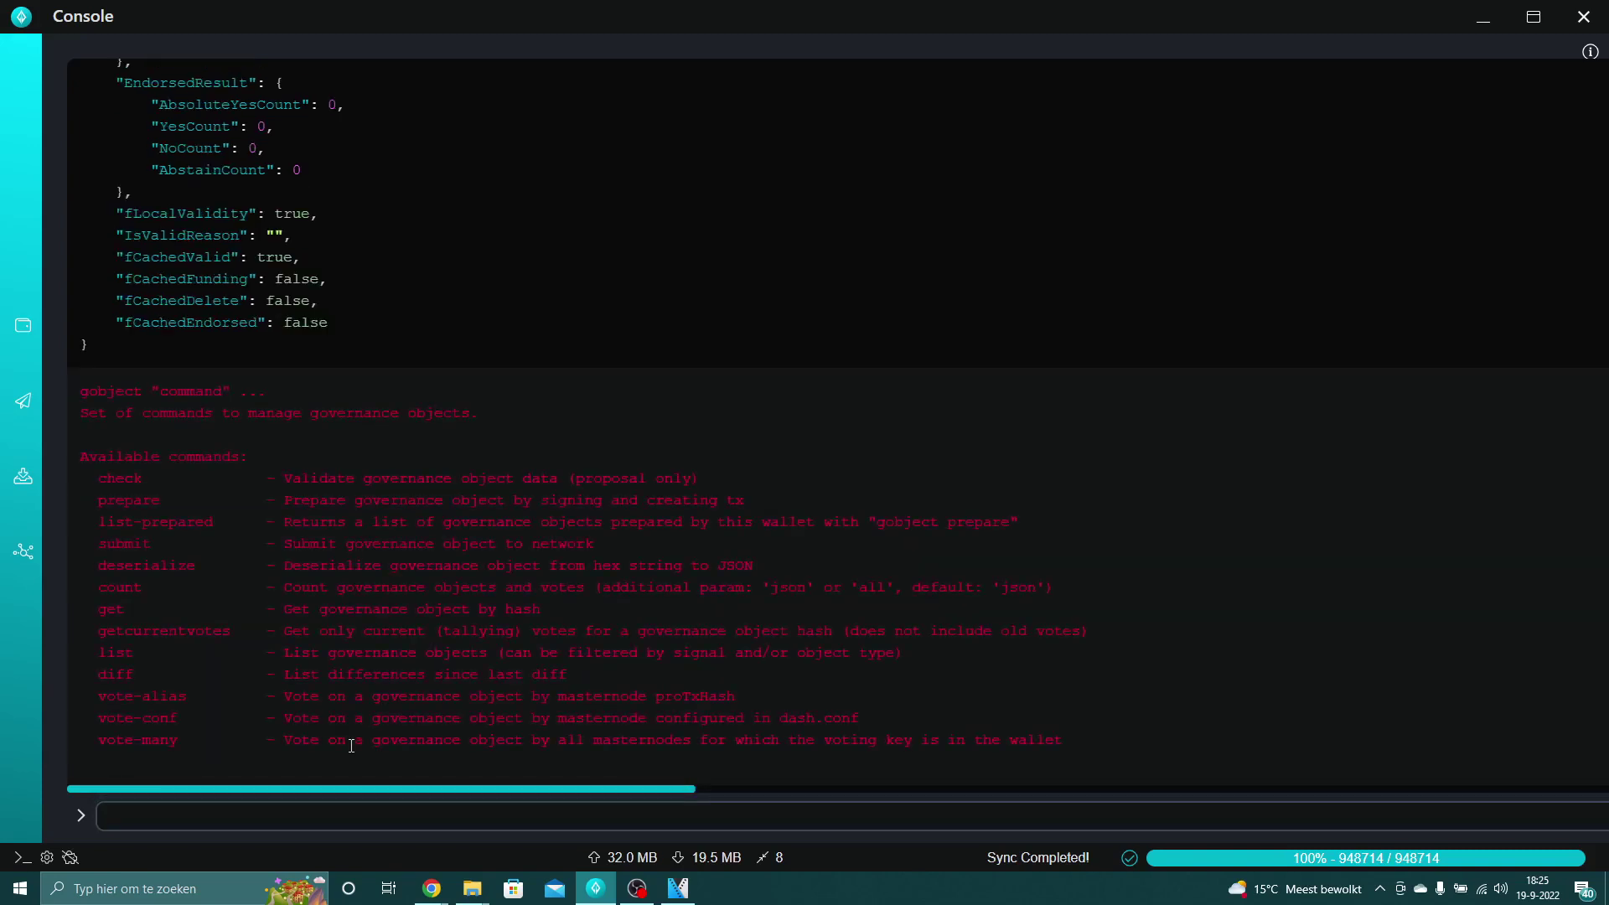